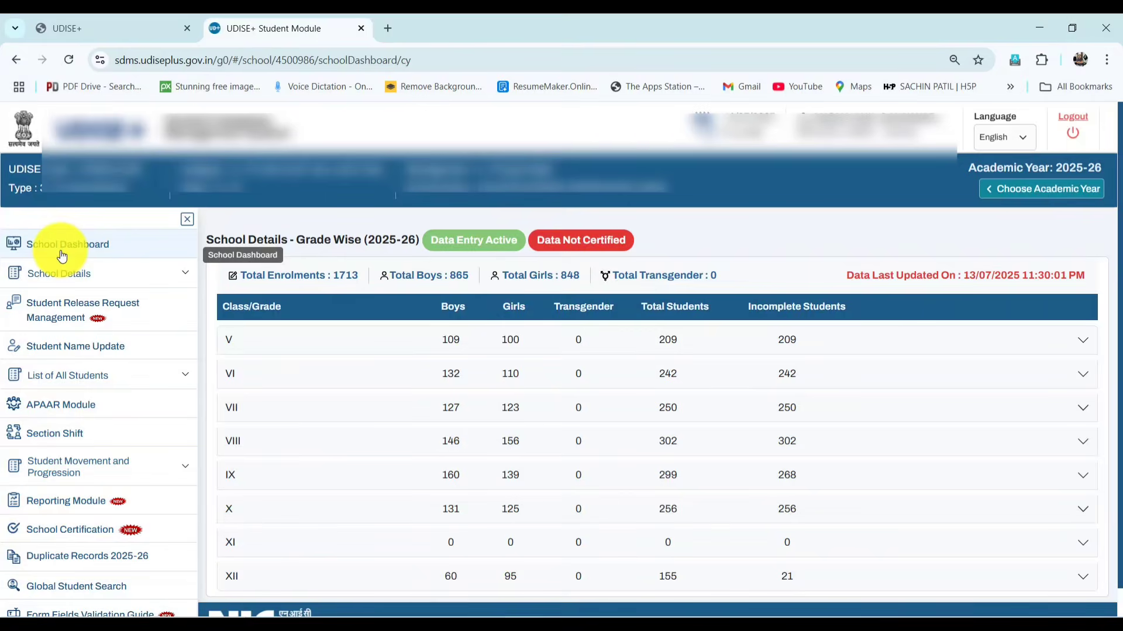
Step: Open the student list for Class VII, Section D from the grade-wise school details
left_click_drag(82, 248, 77, 248)
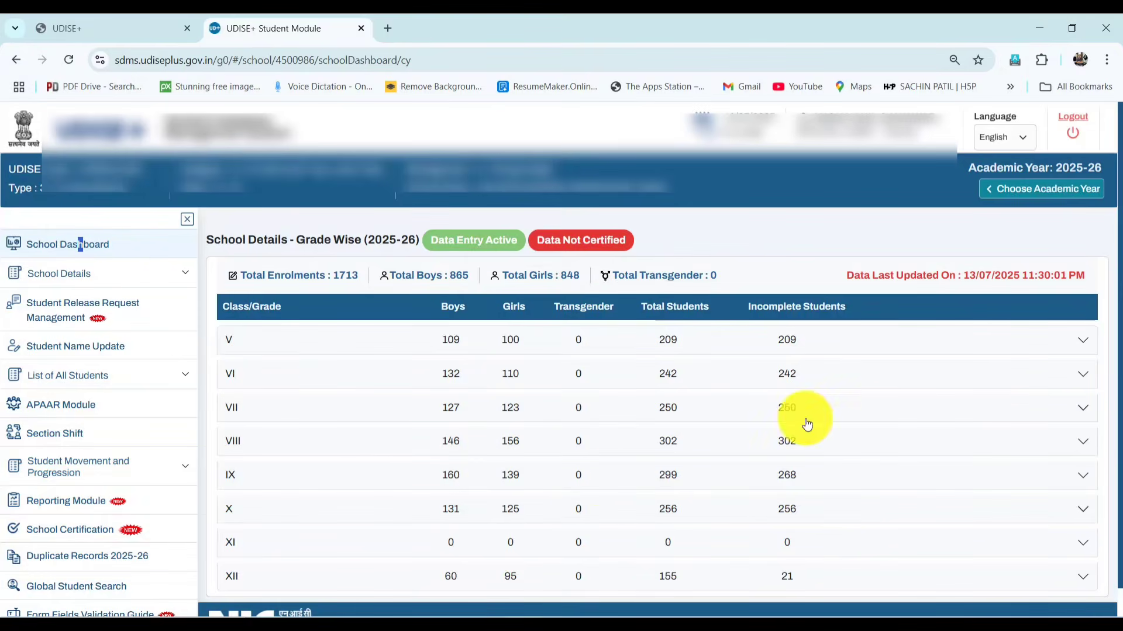
left_click(1055, 408)
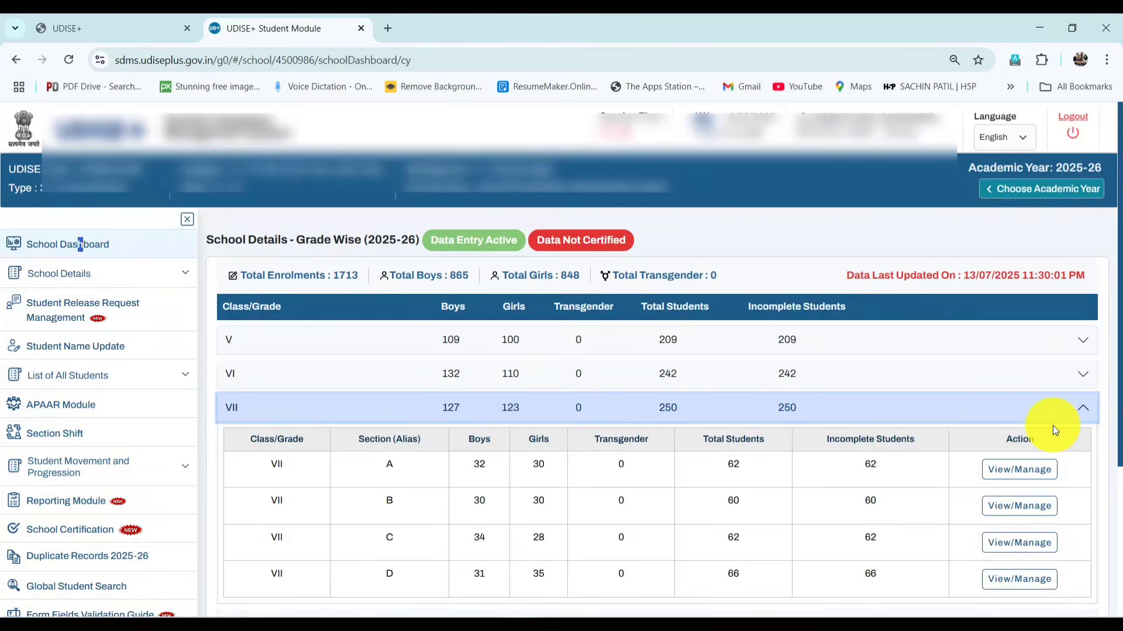
scroll(1053, 429, "down", 3)
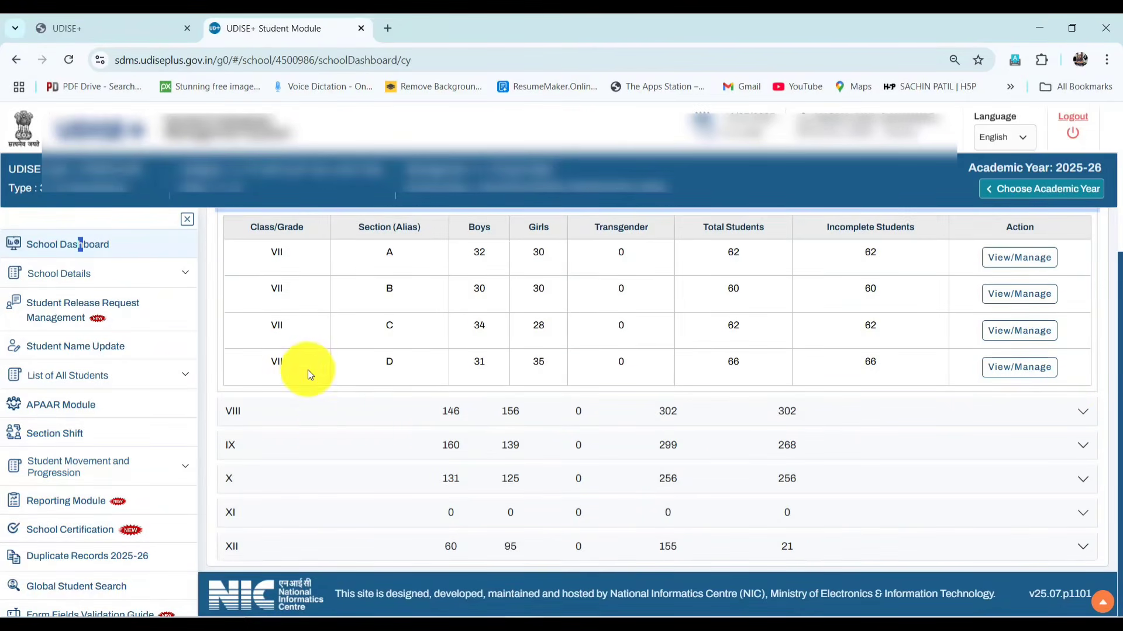
left_click(1019, 369)
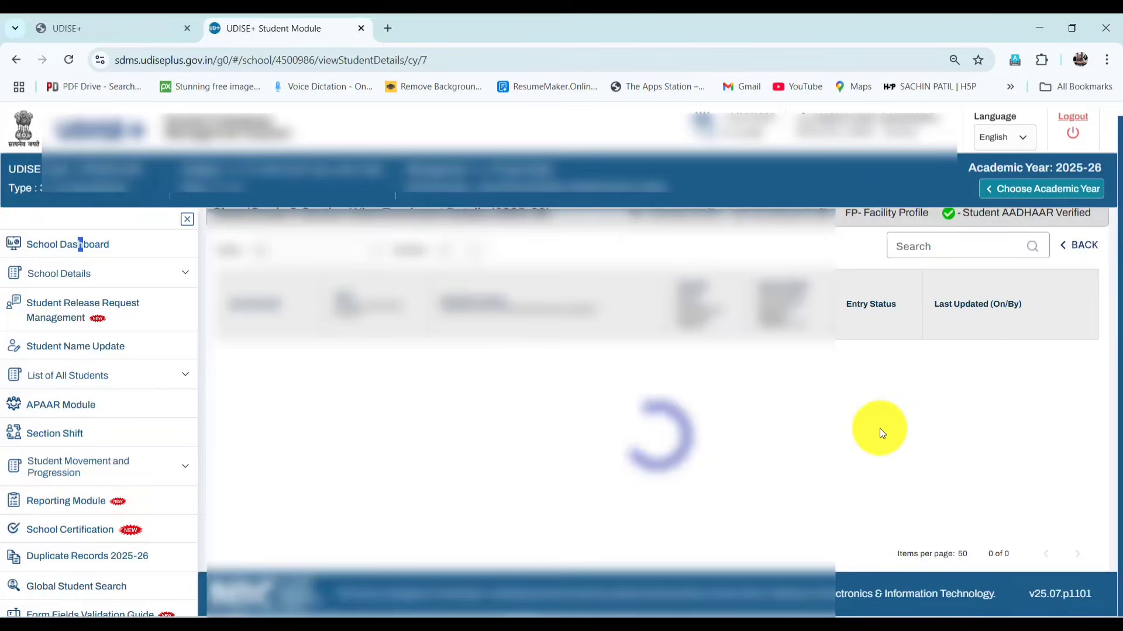
scroll(805, 403, "up", 3)
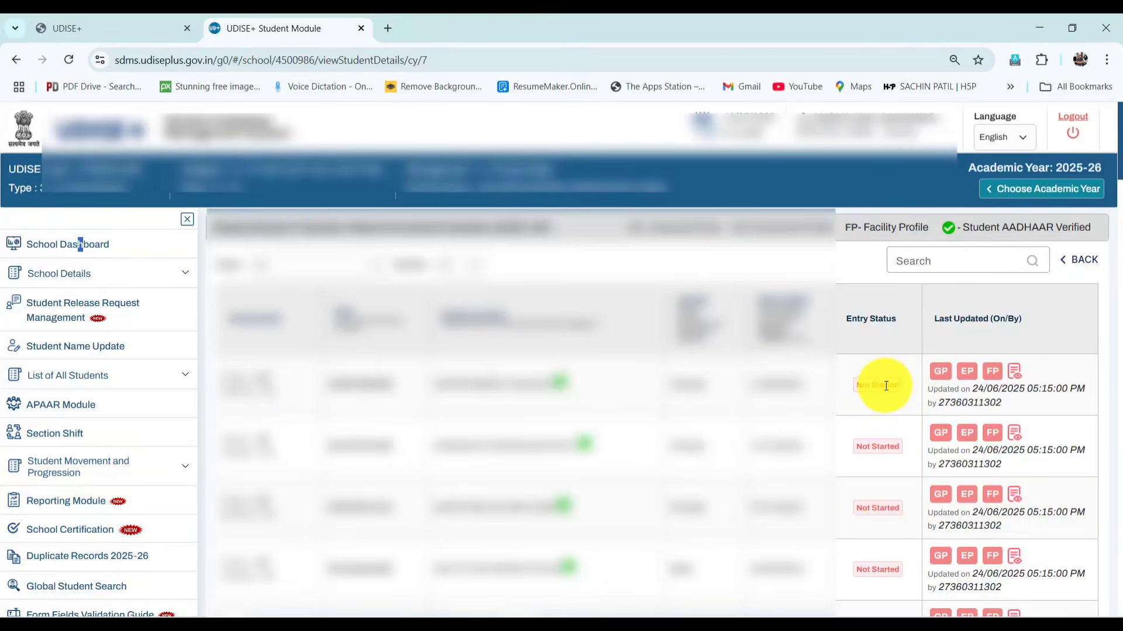
Step: Open the General Profile (GP) form of the first student in the Section D list
scroll(952, 343, "down", 1)
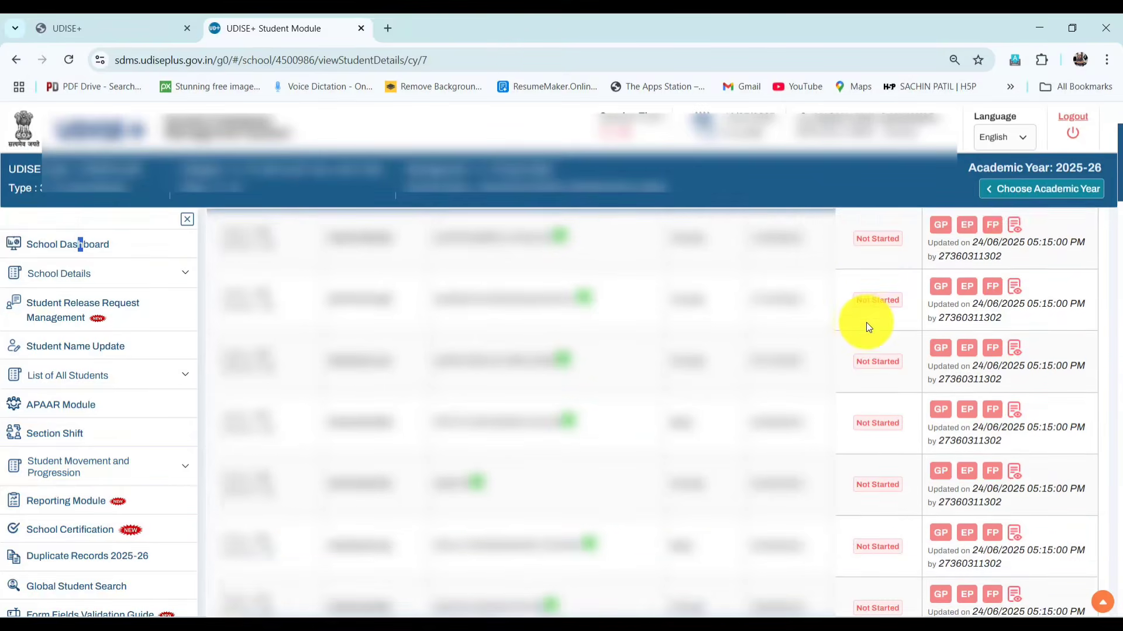
scroll(868, 325, "up", 1)
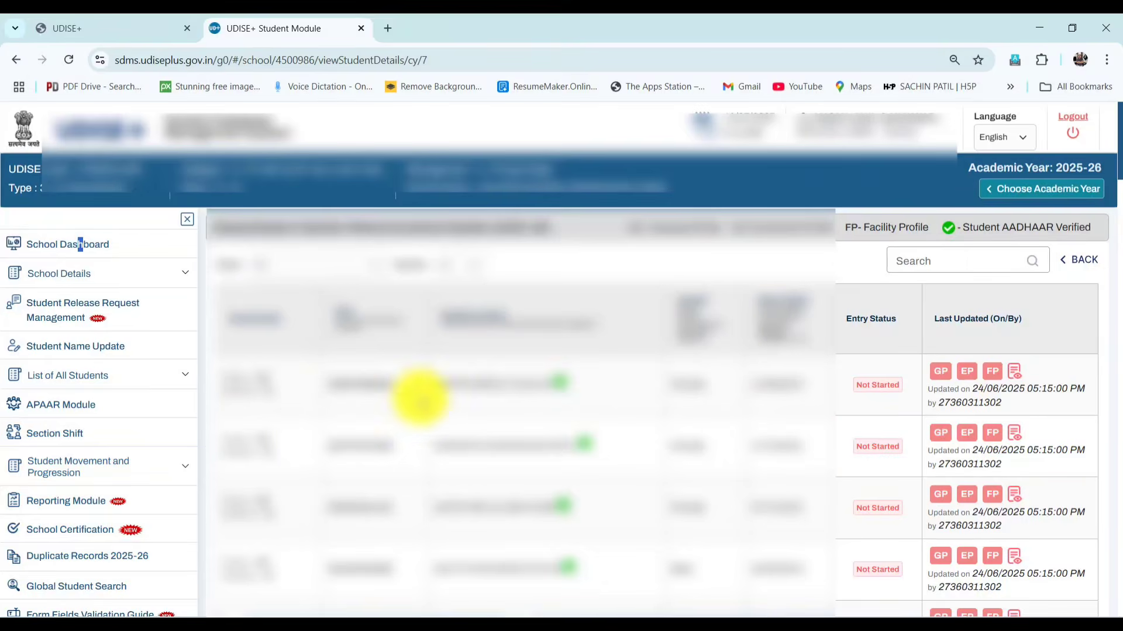
left_click(940, 377)
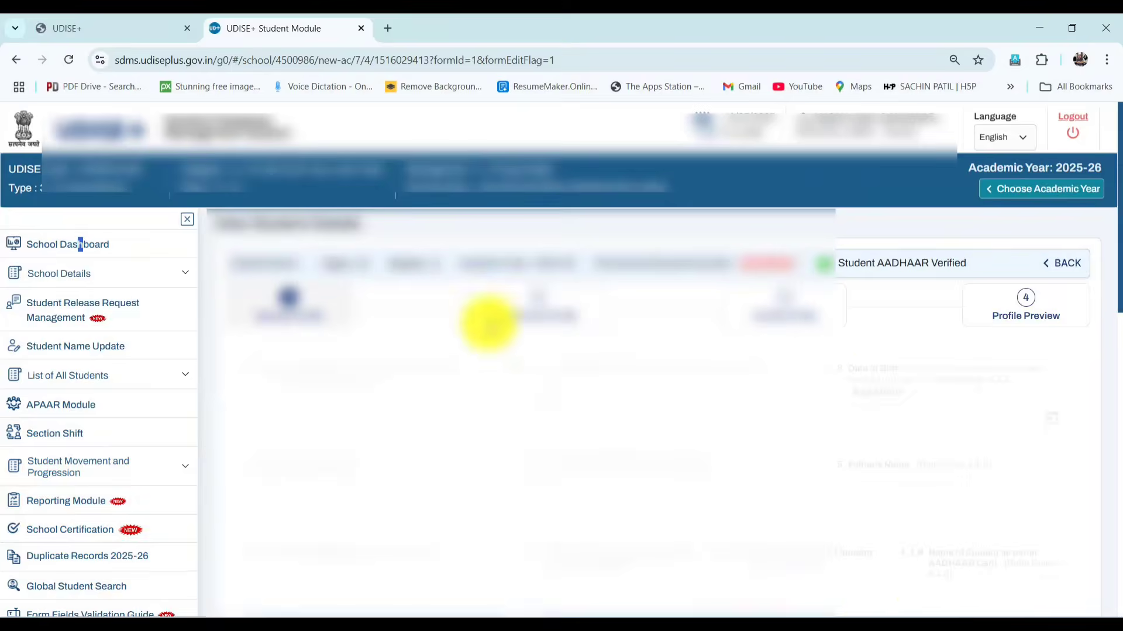
Step: Review the student's General Profile fields from start to finish, including the student's name as per the school record
scroll(295, 332, "down", 1)
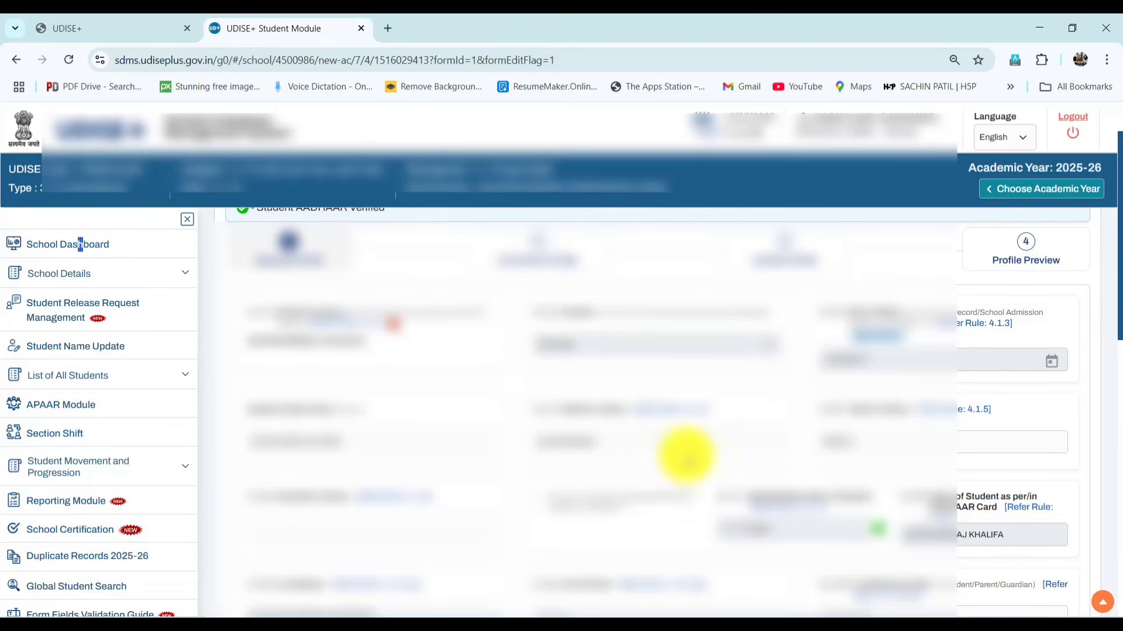
scroll(684, 456, "down", 3)
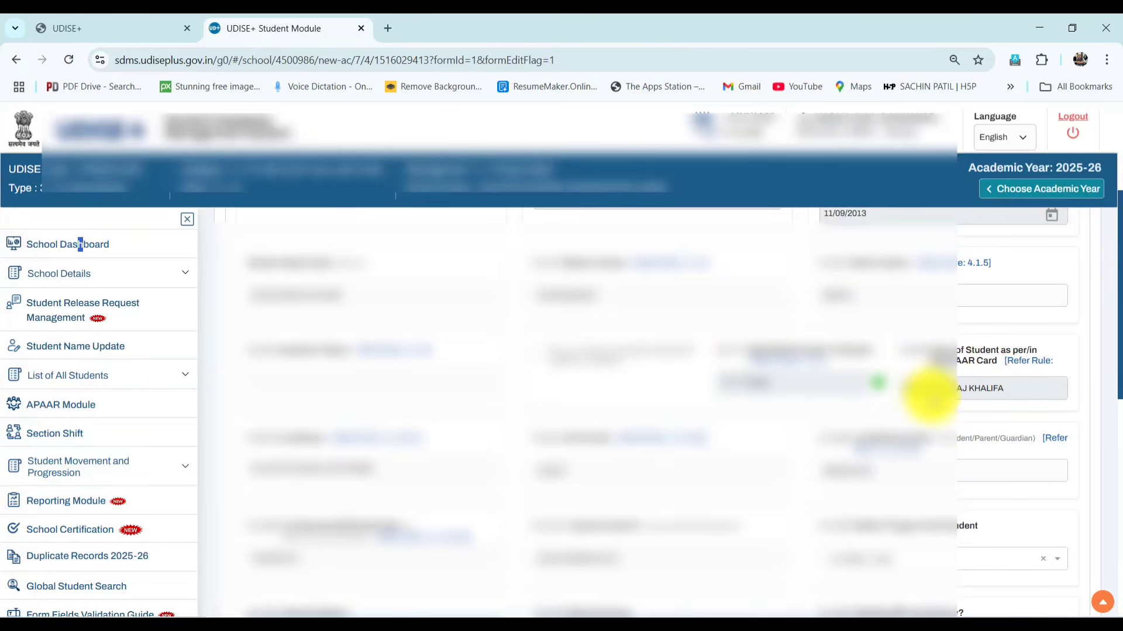
scroll(927, 397, "down", 2)
scroll(927, 400, "down", 1)
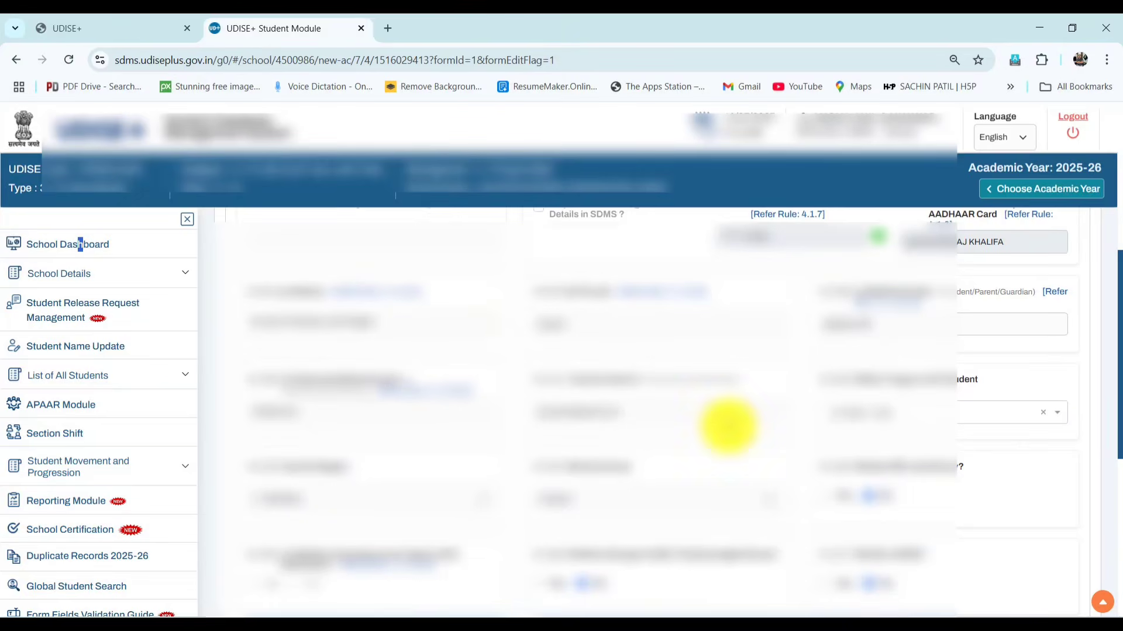
scroll(726, 509, "down", 5)
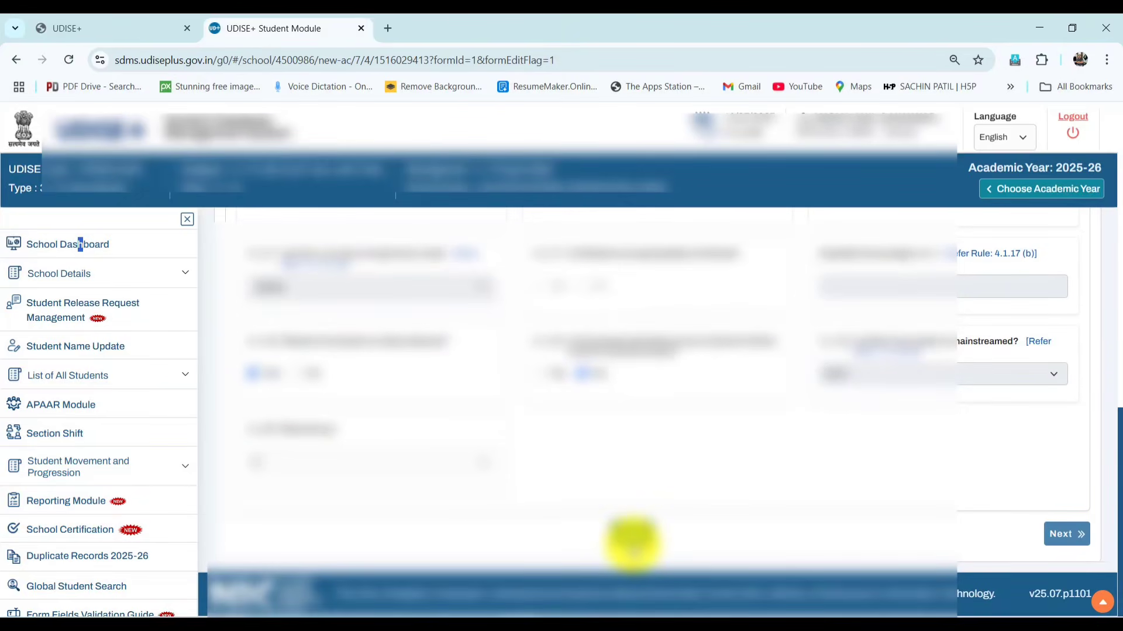
scroll(631, 534, "up", 8)
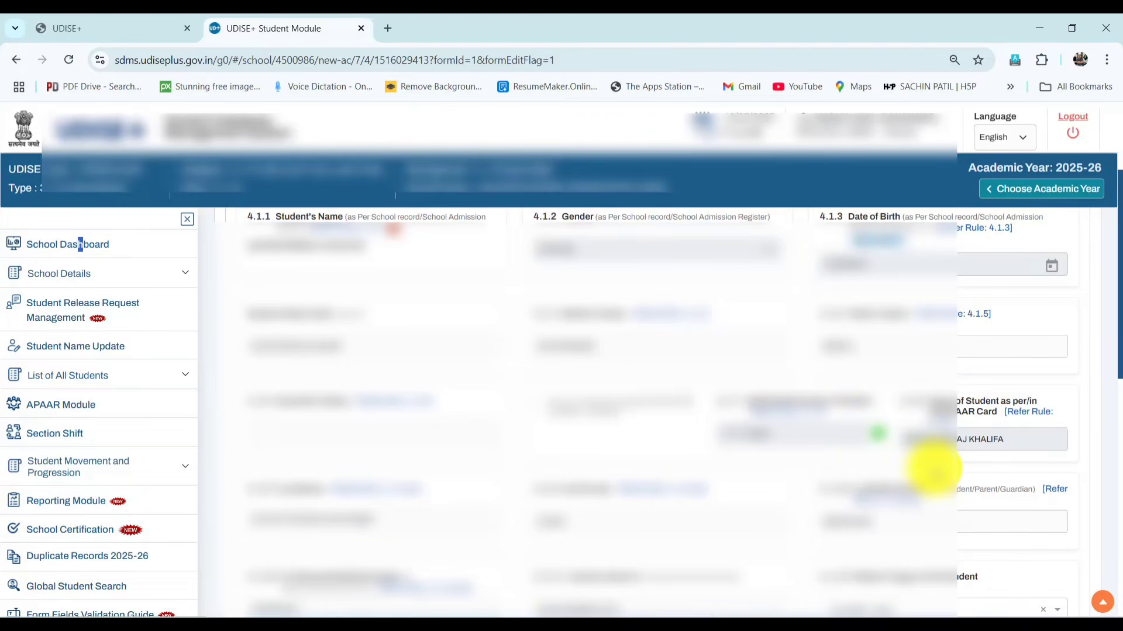
scroll(934, 468, "up", 1)
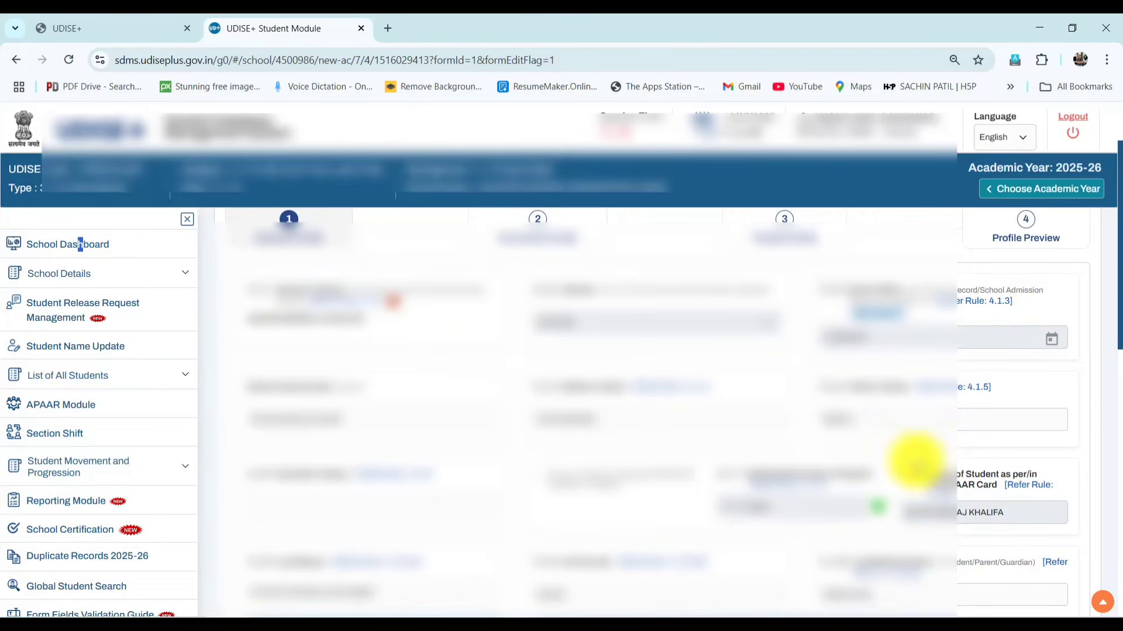
left_click_drag(245, 316, 381, 329)
left_click(379, 330)
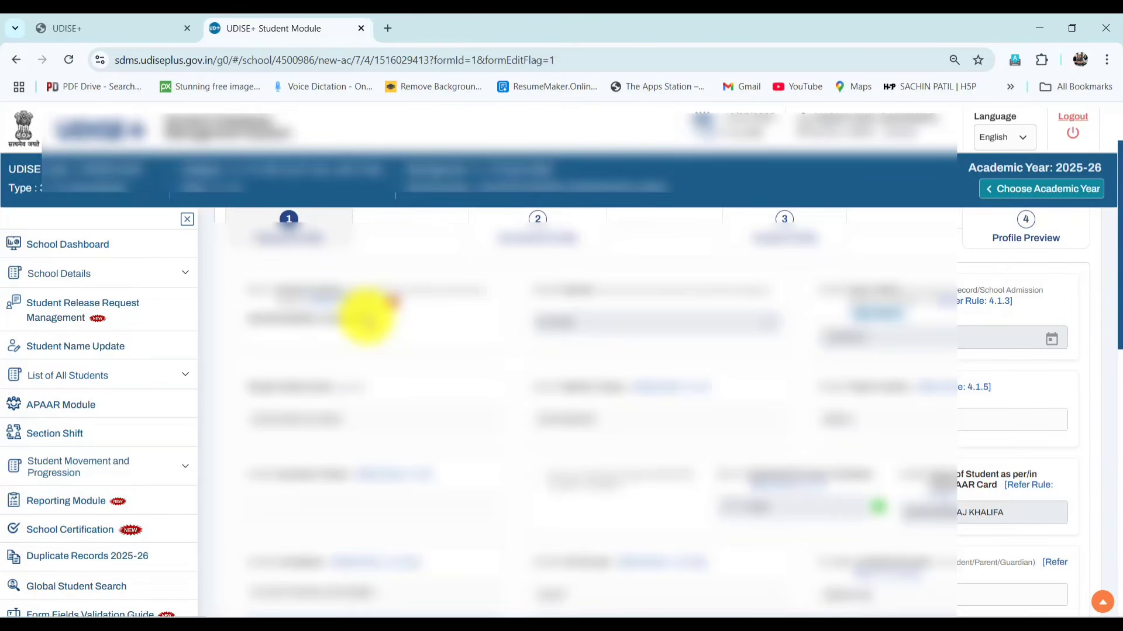
left_click_drag(365, 320, 251, 334)
left_click(286, 335)
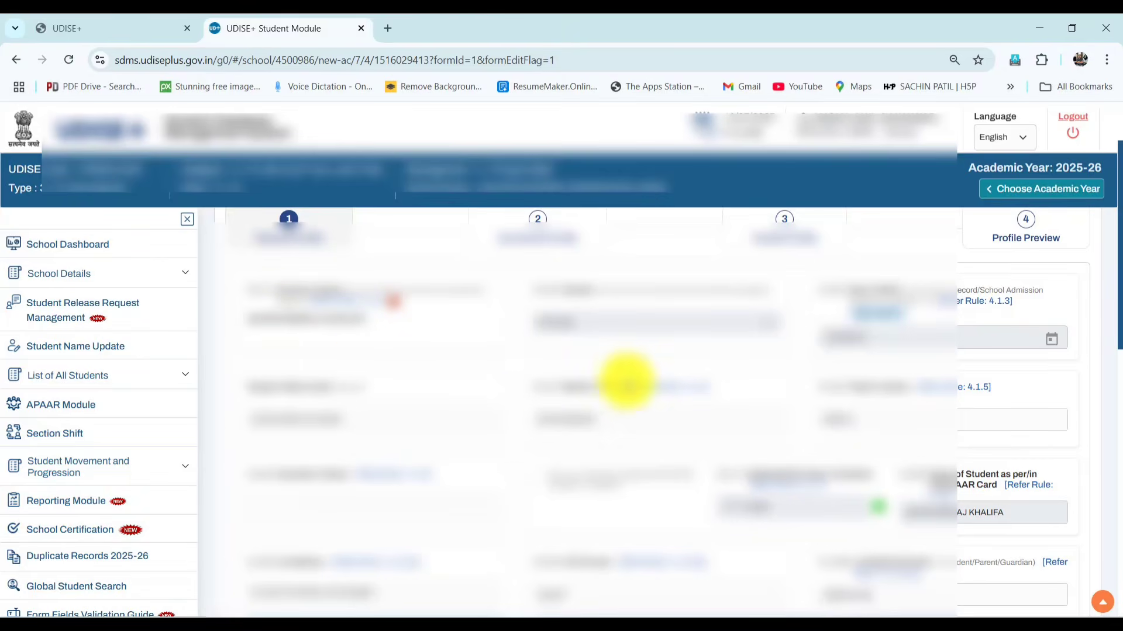
Step: Set the student's Blood Group to "Under Investigation - Result will be updated soon" and save the General Profile
scroll(626, 380, "down", 5)
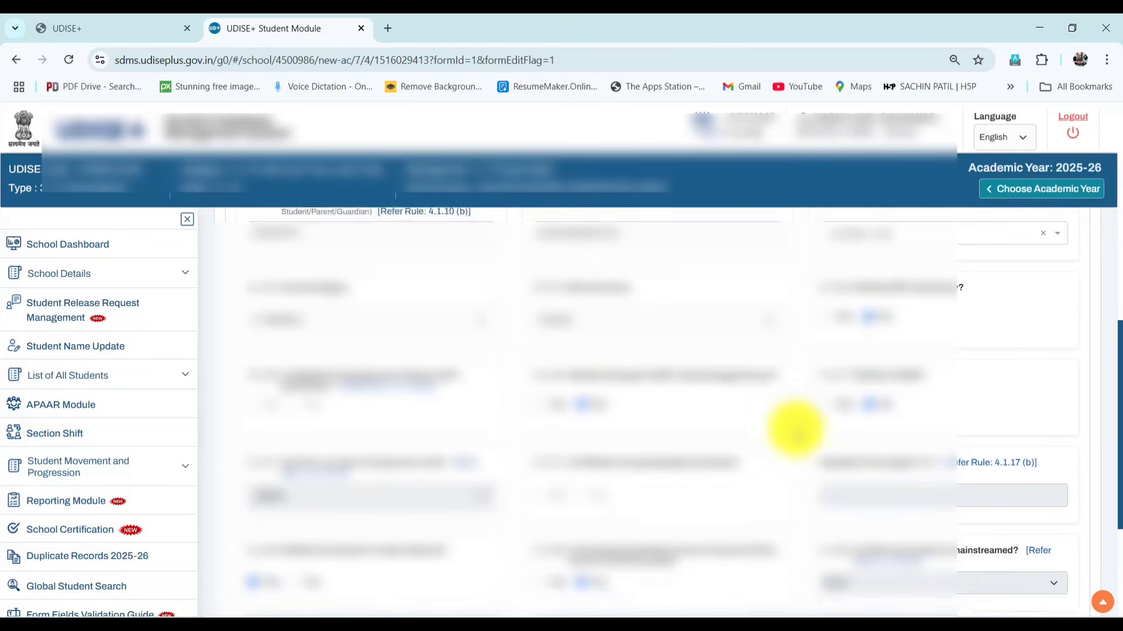
scroll(795, 430, "down", 3)
left_click(358, 465)
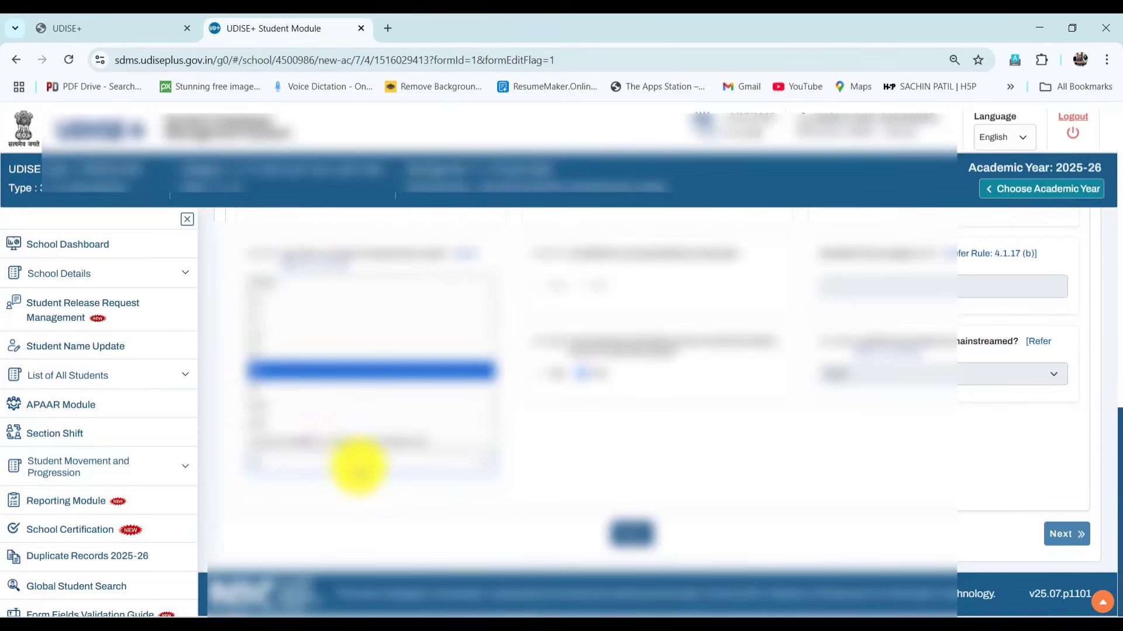
left_click(375, 441)
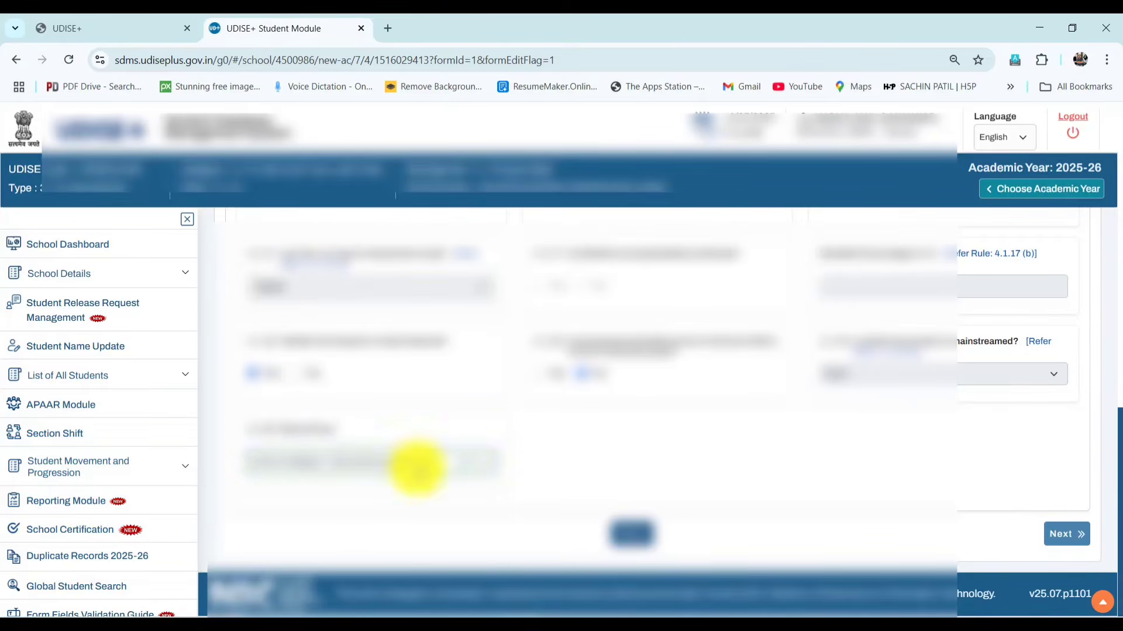
left_click(456, 465)
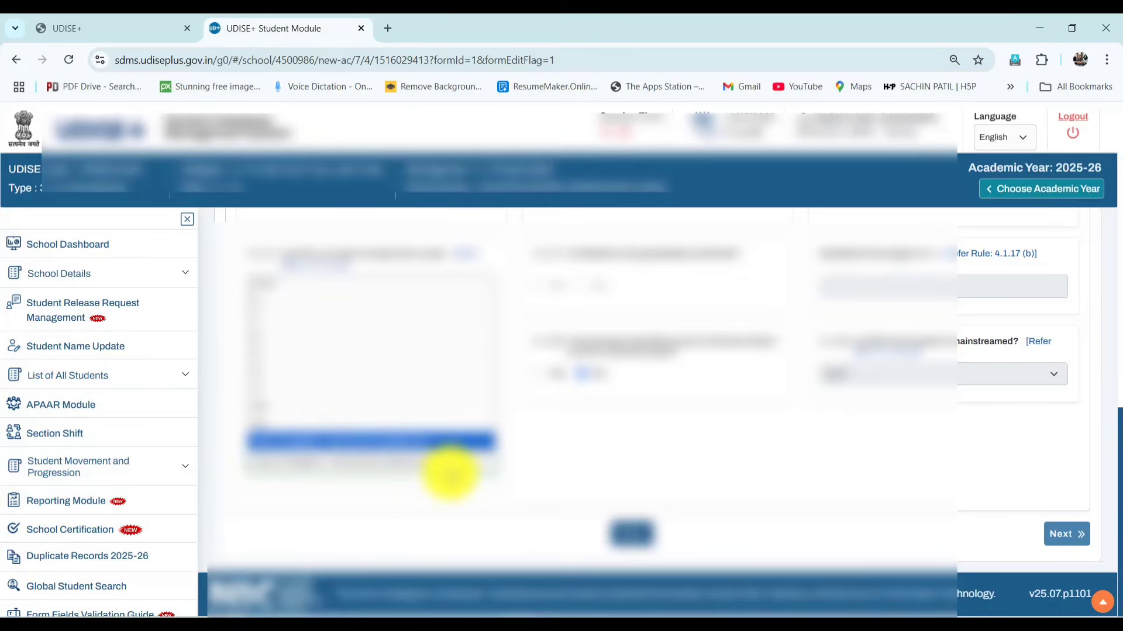
left_click(543, 481)
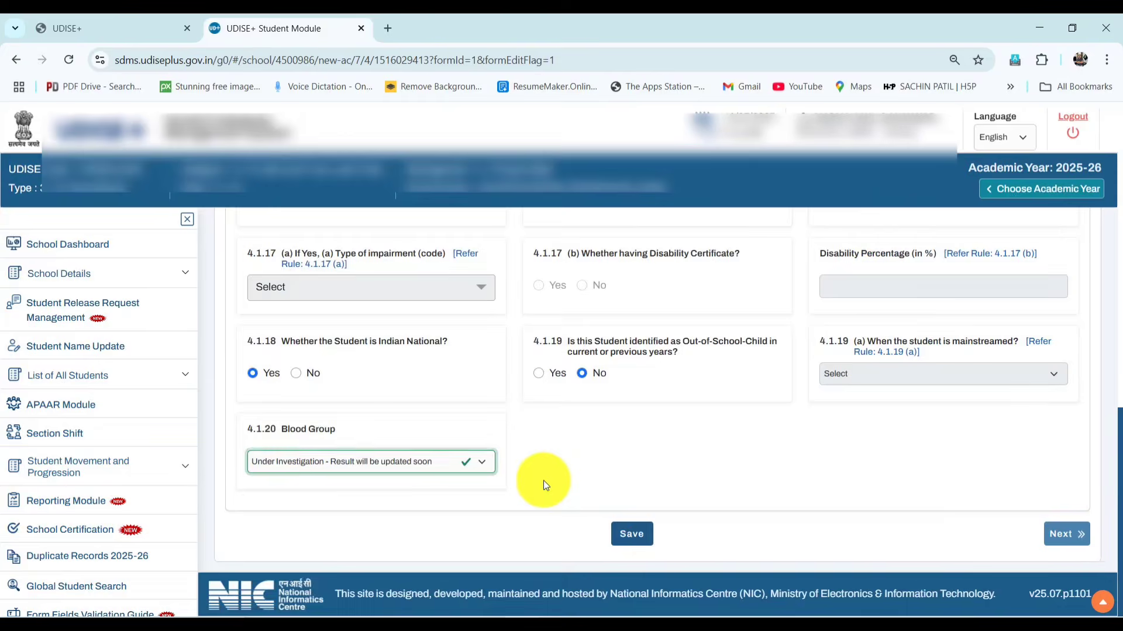
left_click(635, 539)
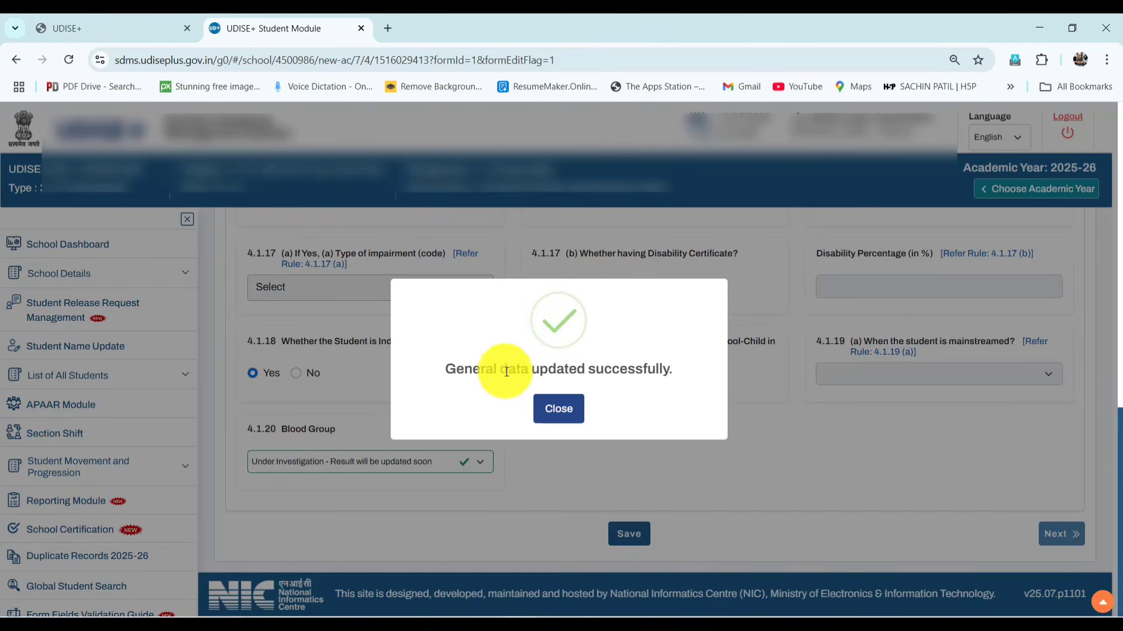
left_click(553, 418)
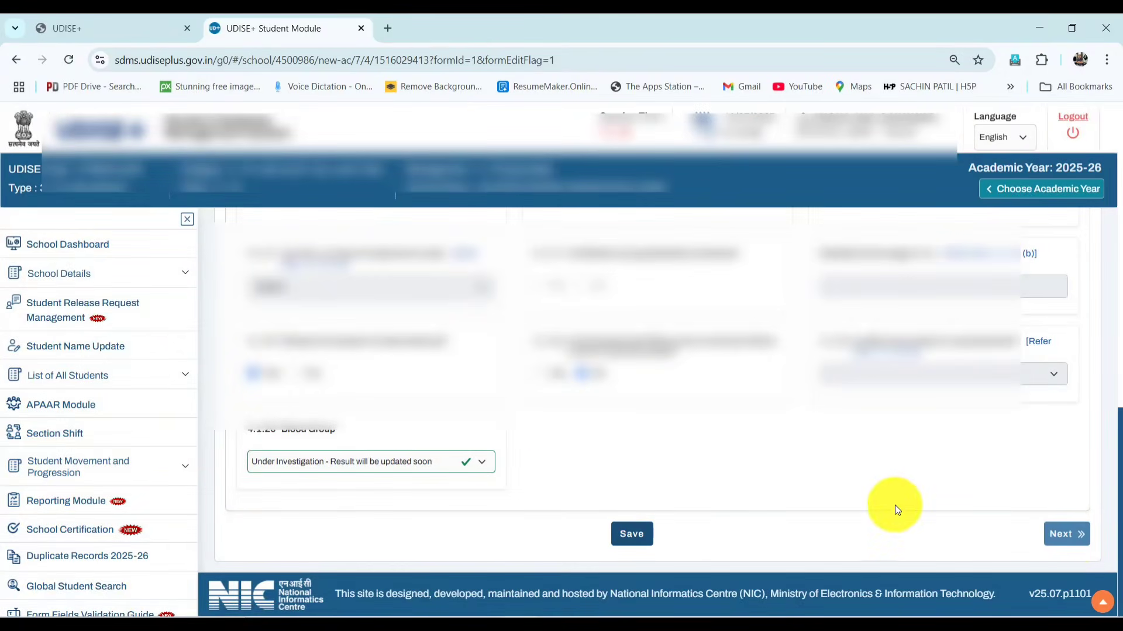
Step: Go to the student's Enrolment Profile, check its entries, save it and continue to the Facility Profile
left_click(1060, 535)
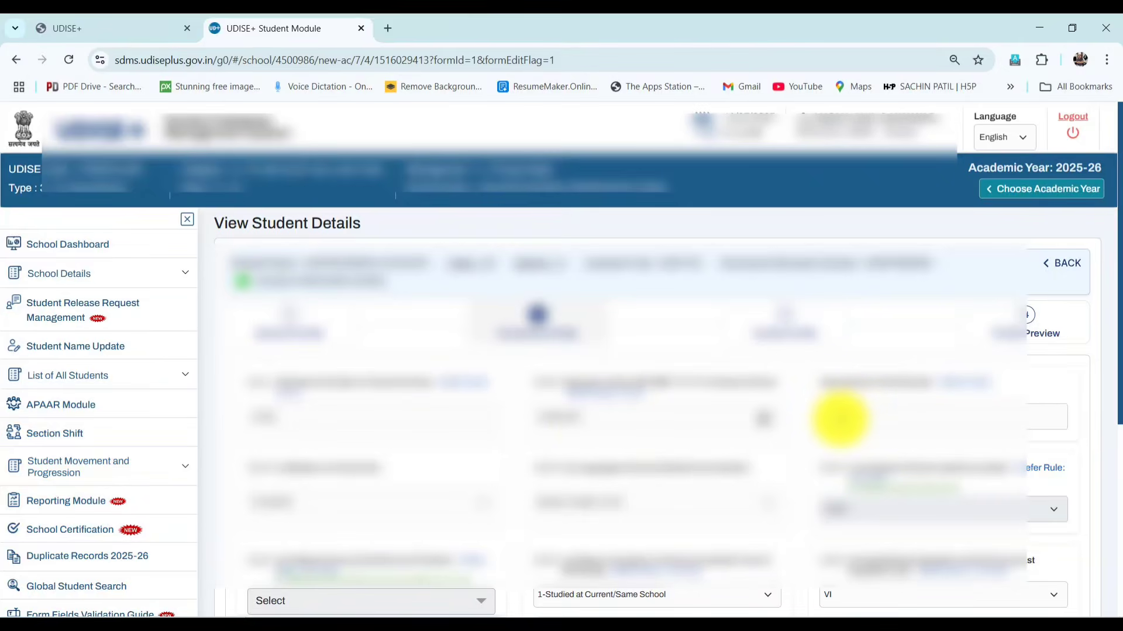
scroll(840, 422, "down", 4)
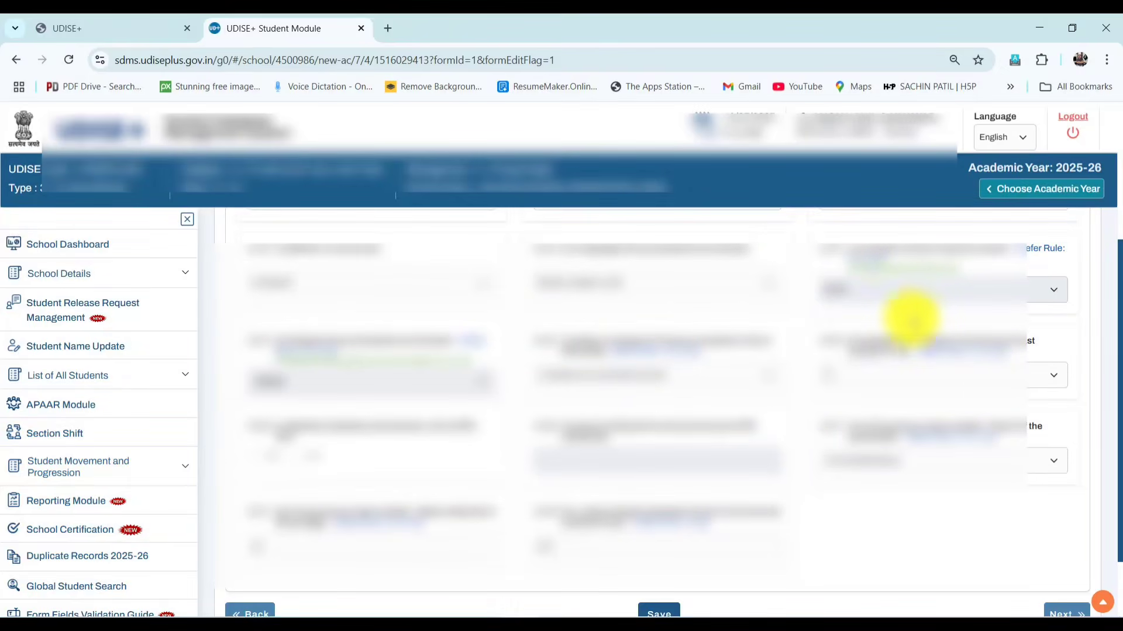
scroll(529, 497, "down", 2)
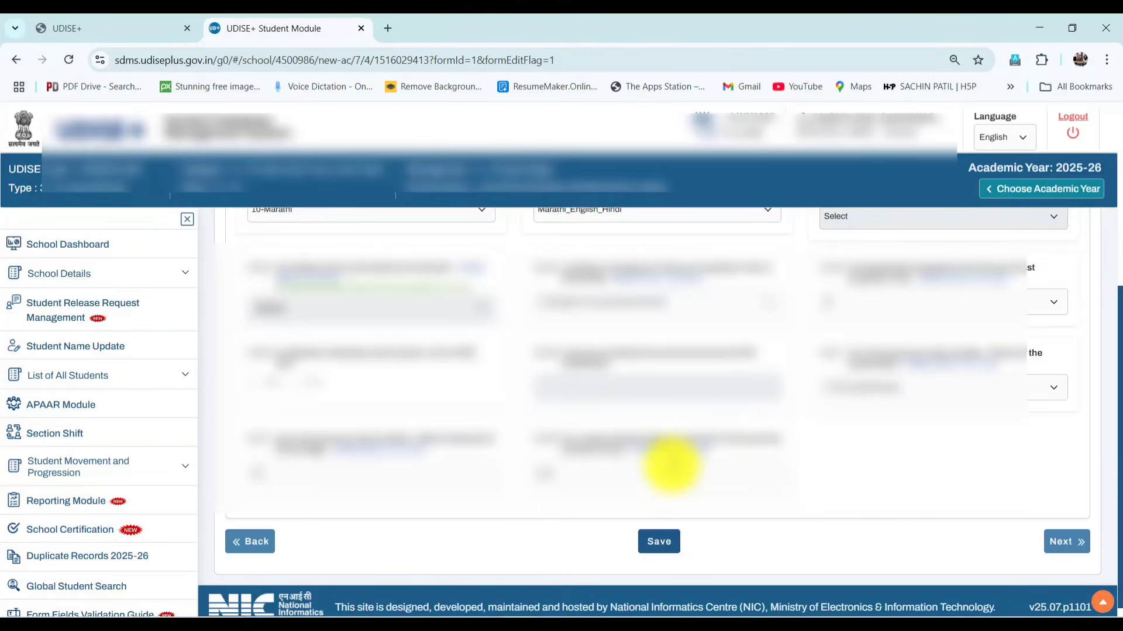
left_click(656, 546)
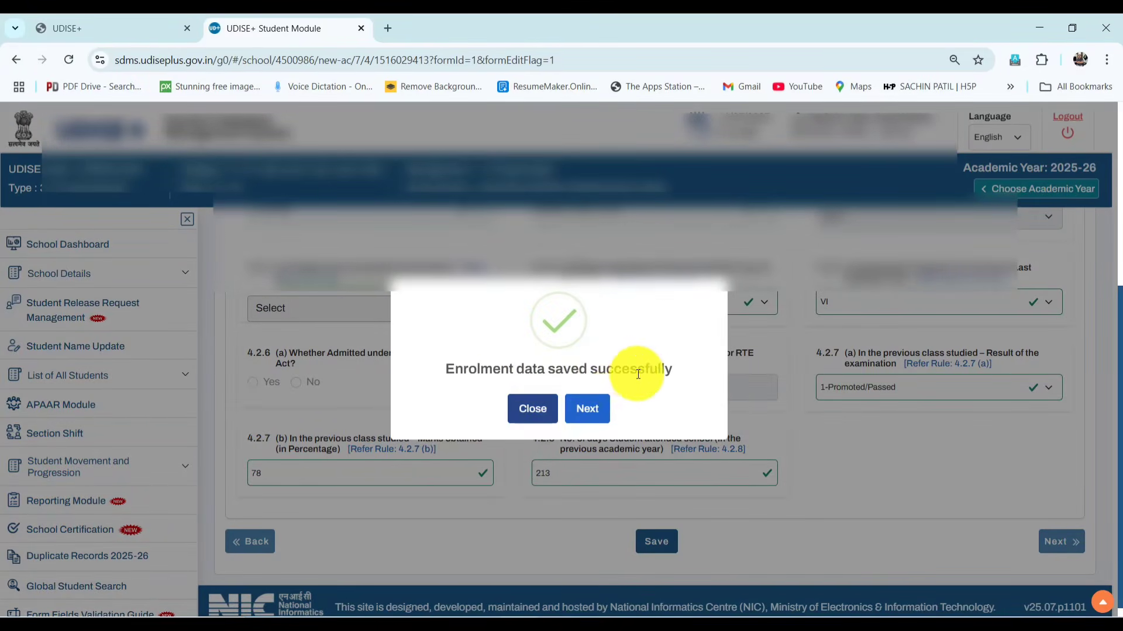
left_click(589, 419)
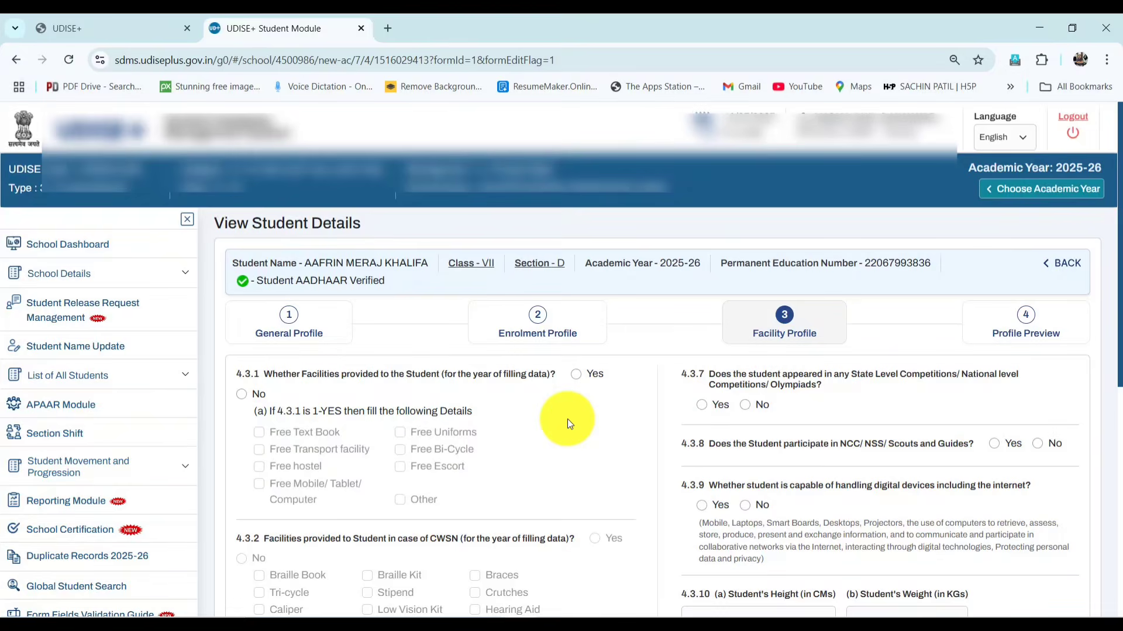
Step: Answer Yes to facilities provided to the student (4.3.1) and mark only Free Text Book as provided
scroll(567, 438, "down", 2)
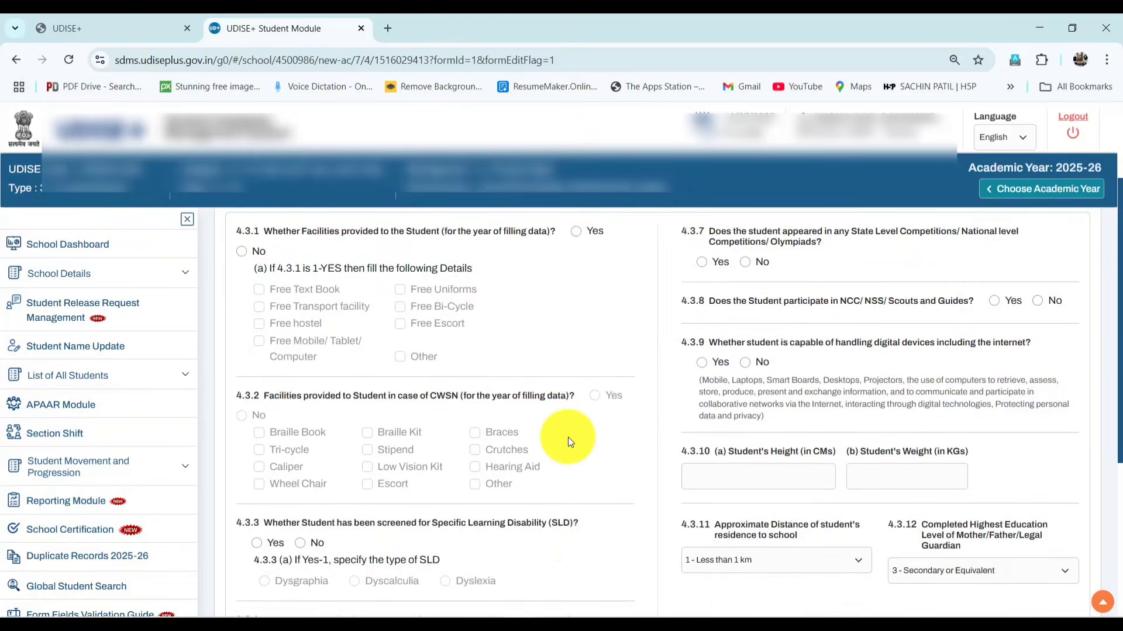
scroll(567, 437, "down", 4)
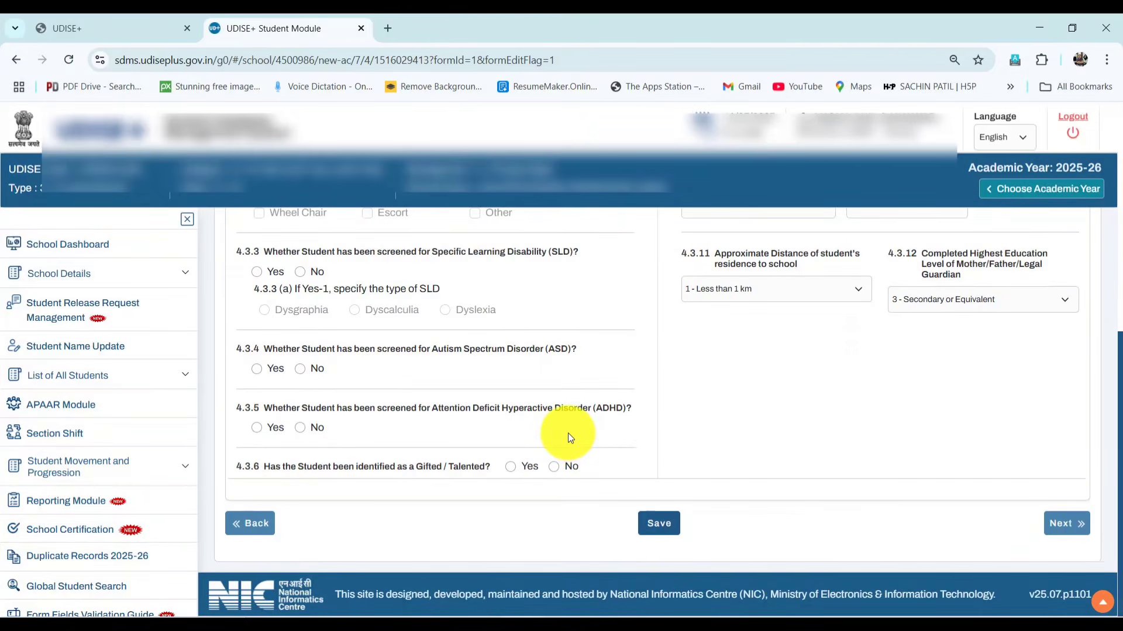
scroll(570, 438, "up", 7)
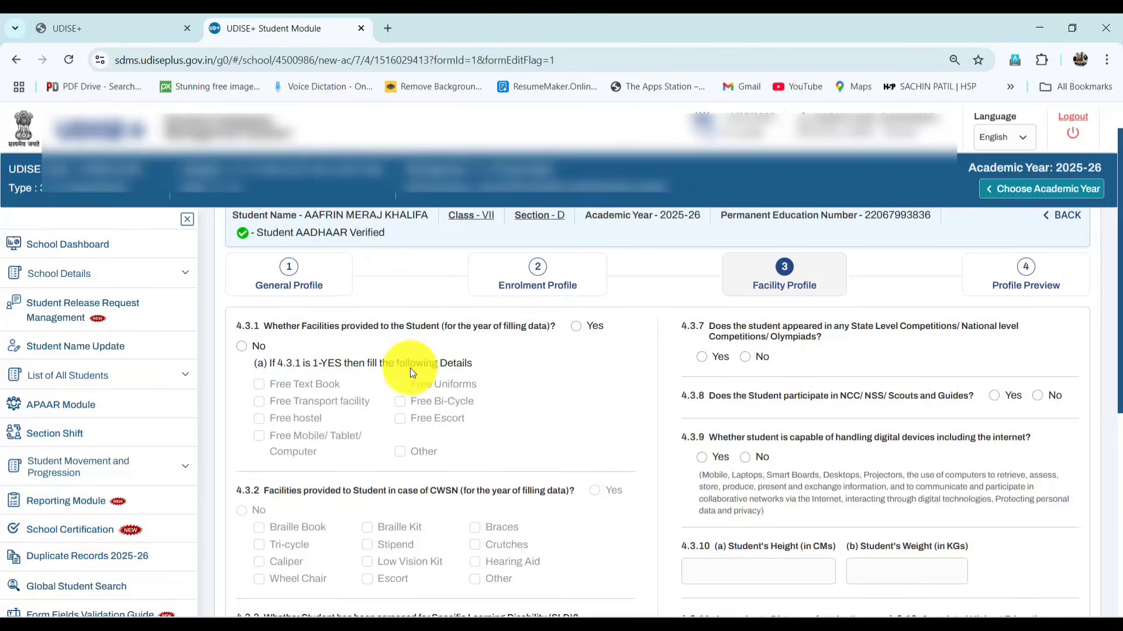
left_click(579, 327)
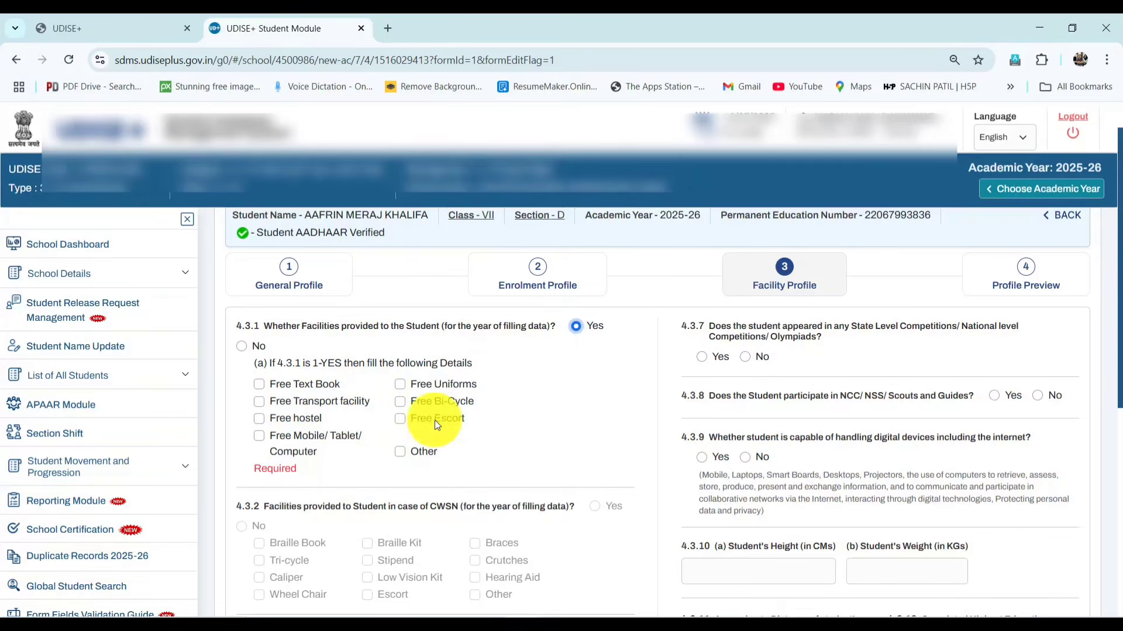
left_click(259, 384)
left_click(258, 401)
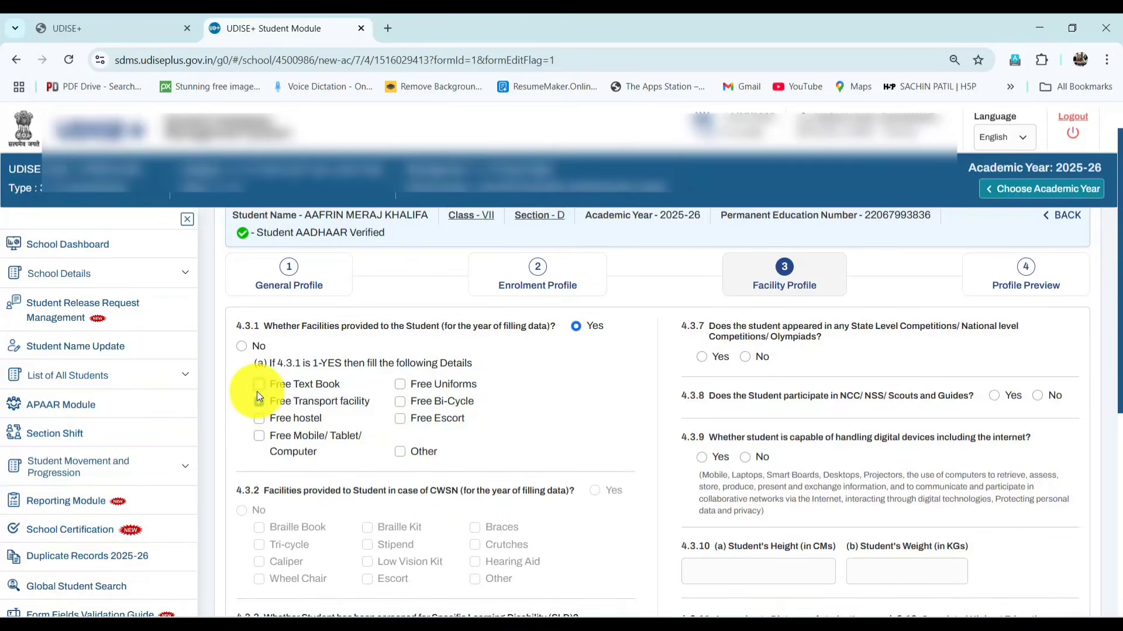
left_click(258, 402)
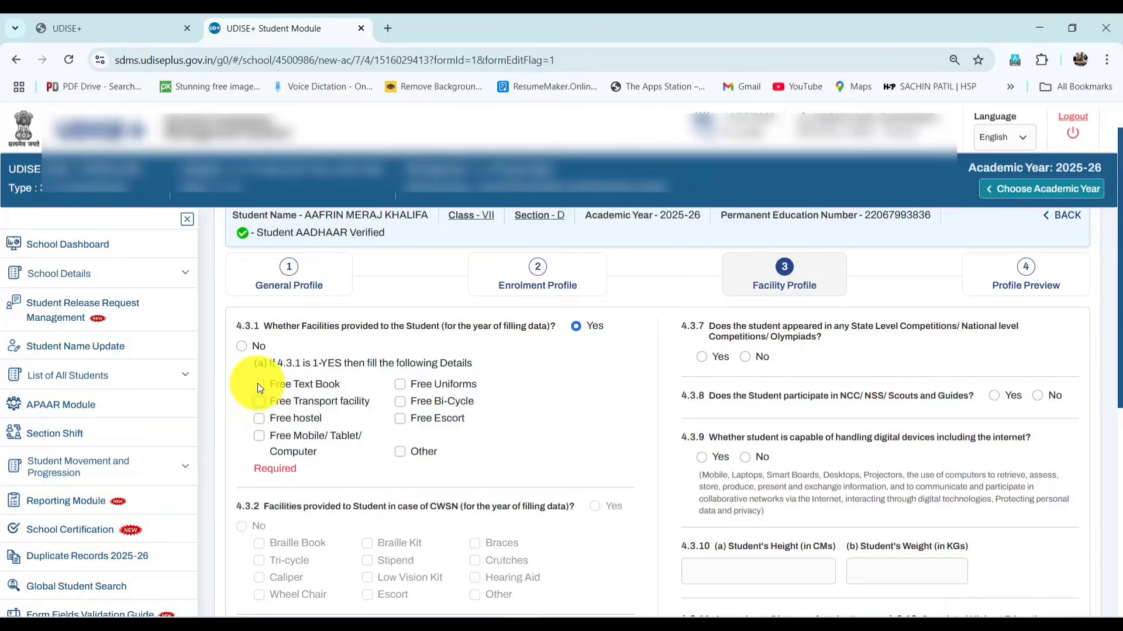
left_click(258, 384)
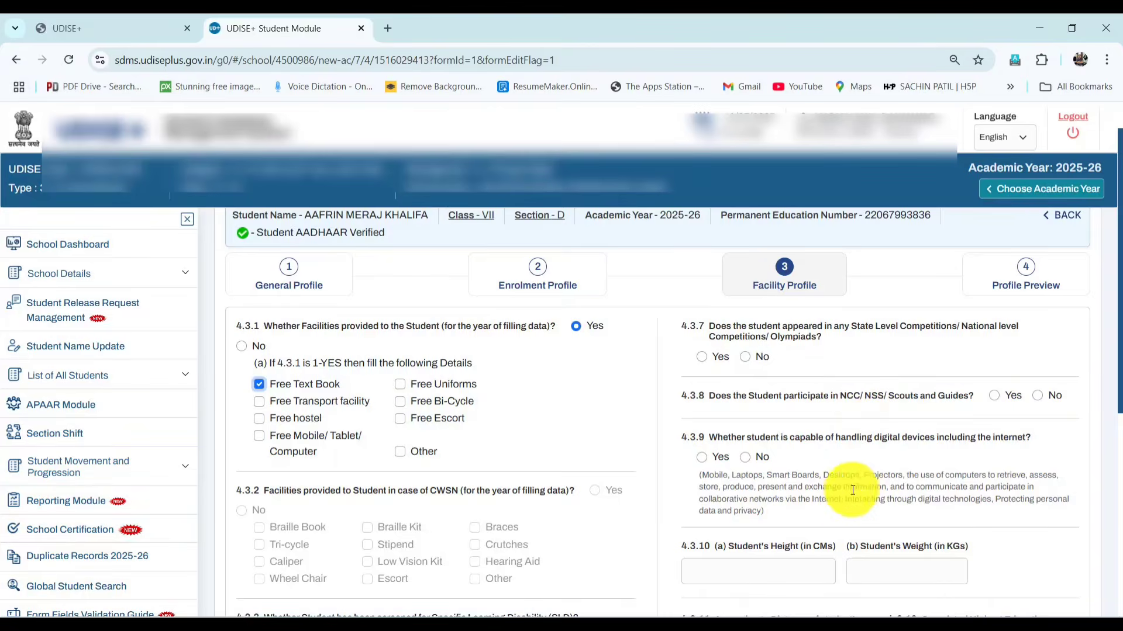
Step: Review the remaining Facility Profile questions, including the student's height and weight, distance from school and guardian's education level
scroll(822, 490, "down", 5)
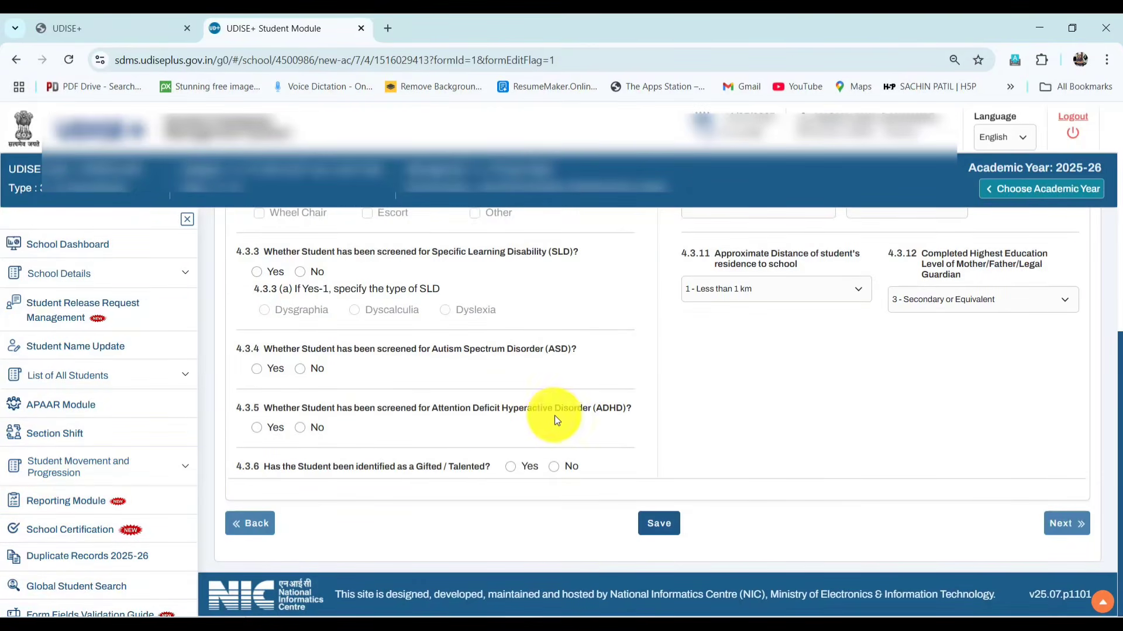
scroll(517, 404, "up", 5)
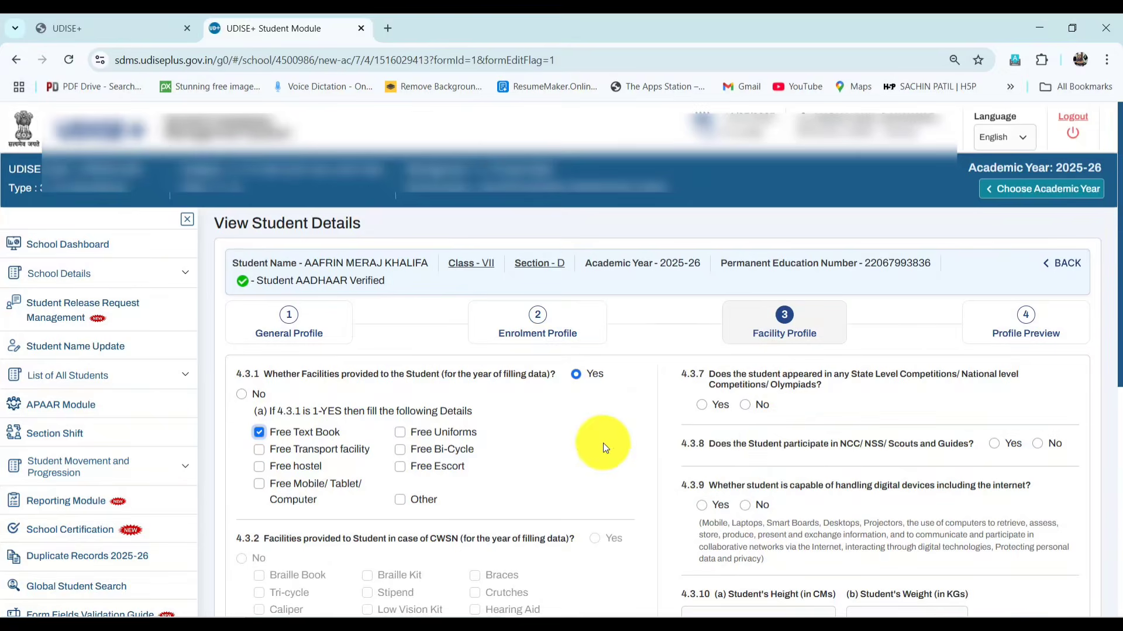
scroll(716, 465, "down", 1)
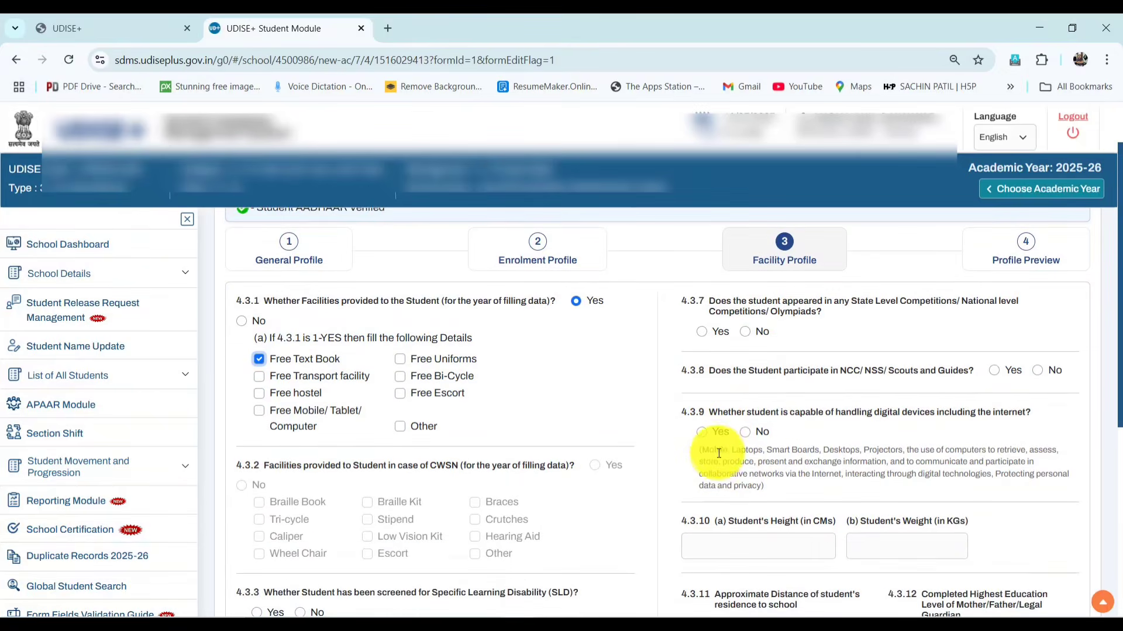
scroll(719, 449, "down", 3)
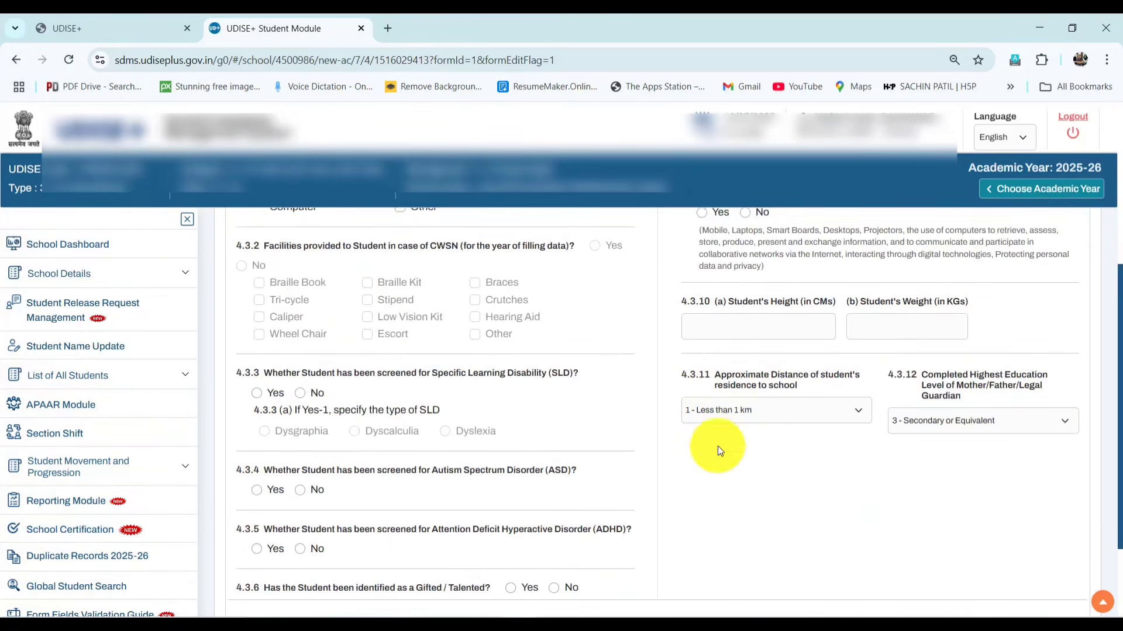
left_click(752, 327)
left_click(887, 323)
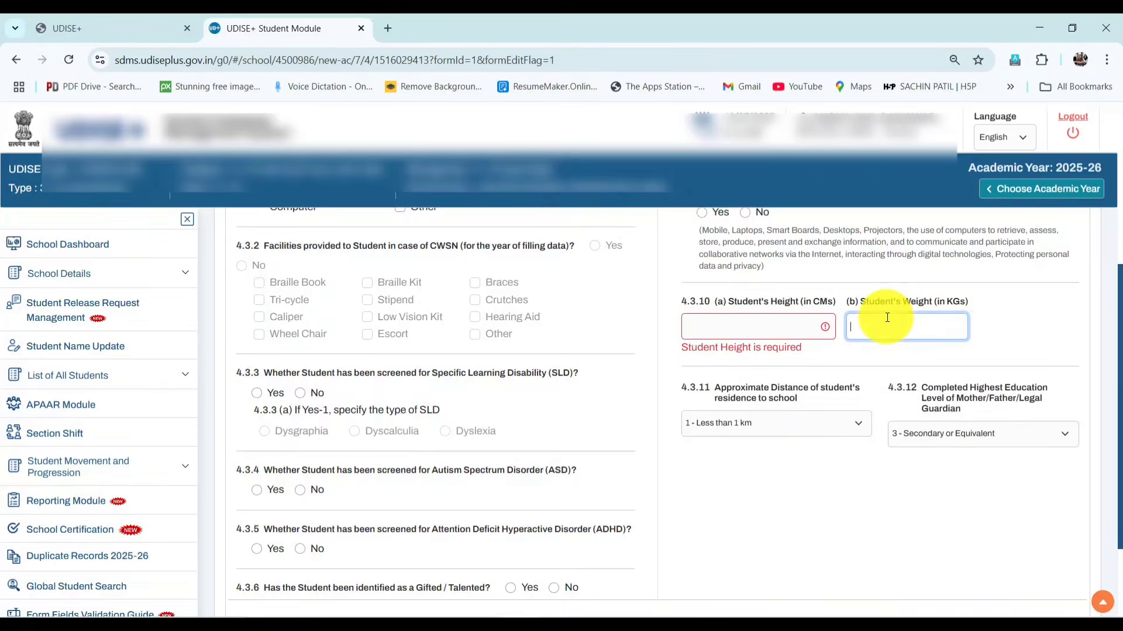
left_click(1022, 305)
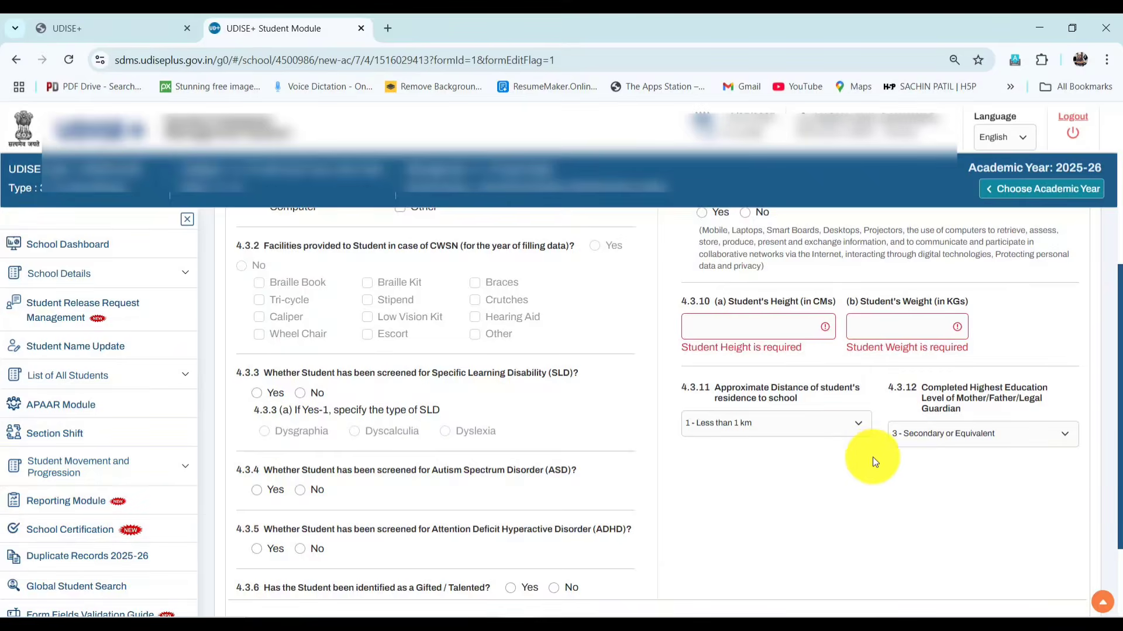
scroll(870, 454, "down", 2)
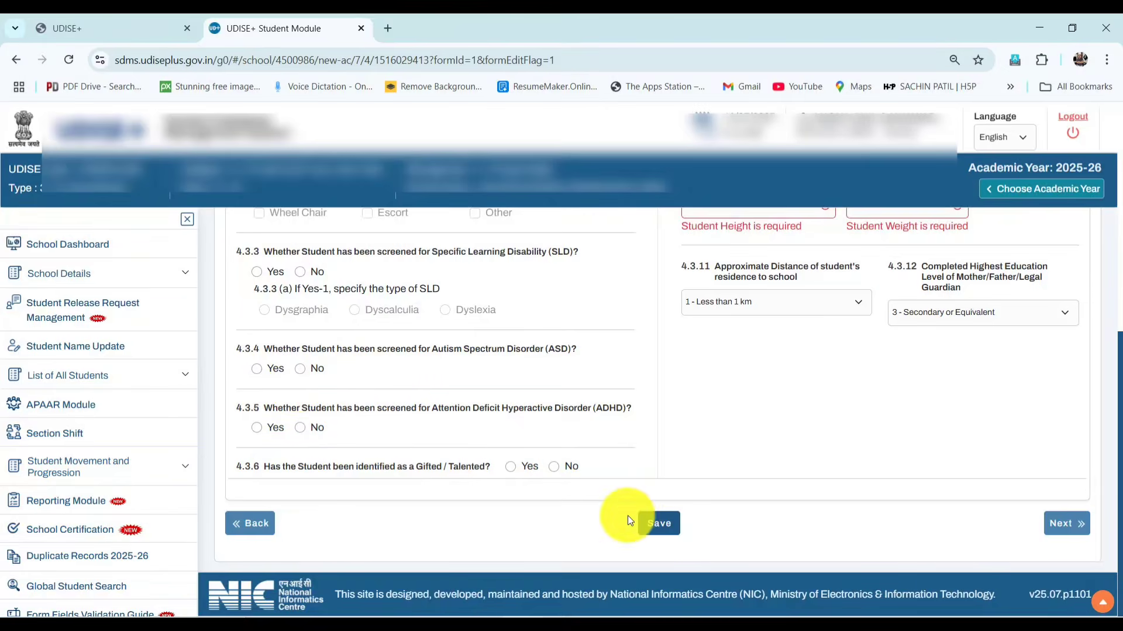
Step: Answer No to questions 4.3.3 to 4.3.6, fill in the remaining required fields with a weight of 35 kg, and save the Facility Profile
left_click(654, 536)
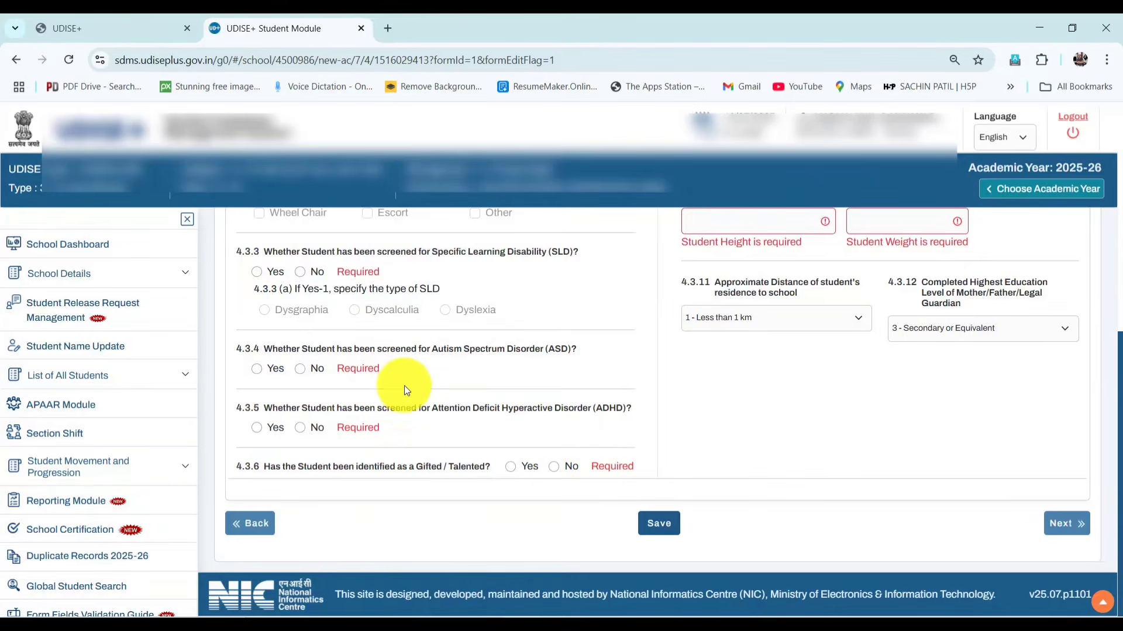
left_click(299, 367)
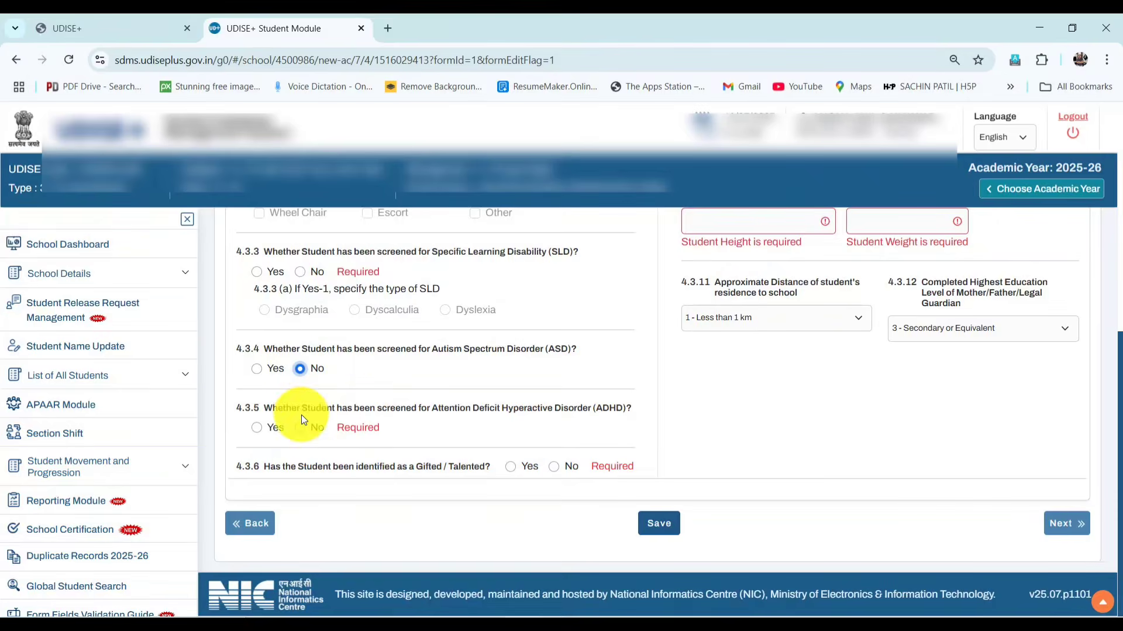
left_click(297, 431)
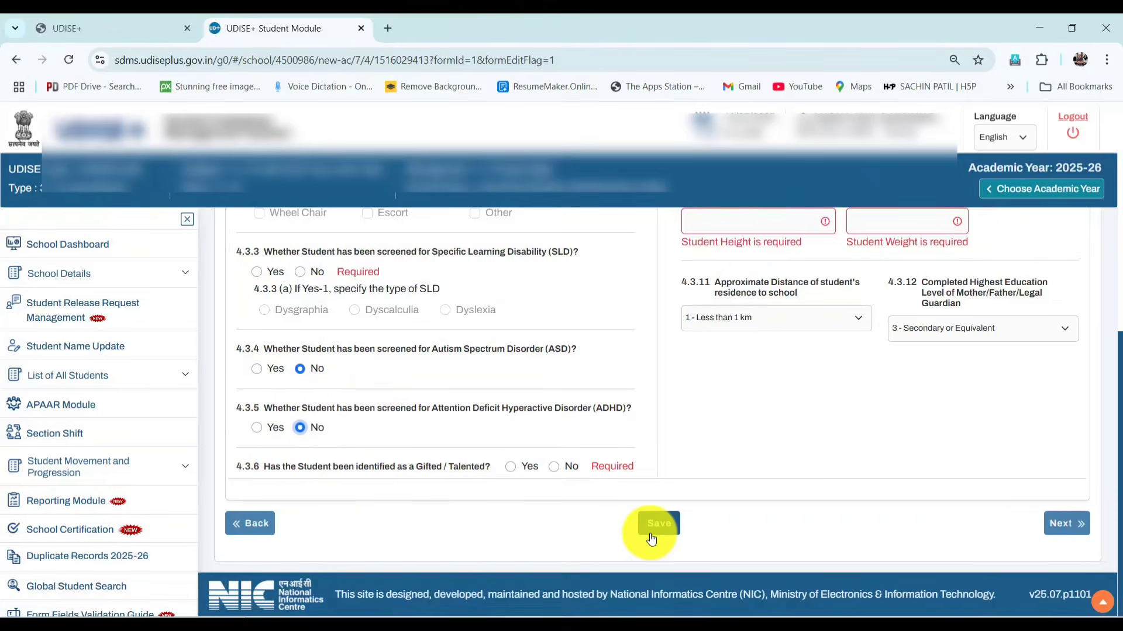
left_click(651, 539)
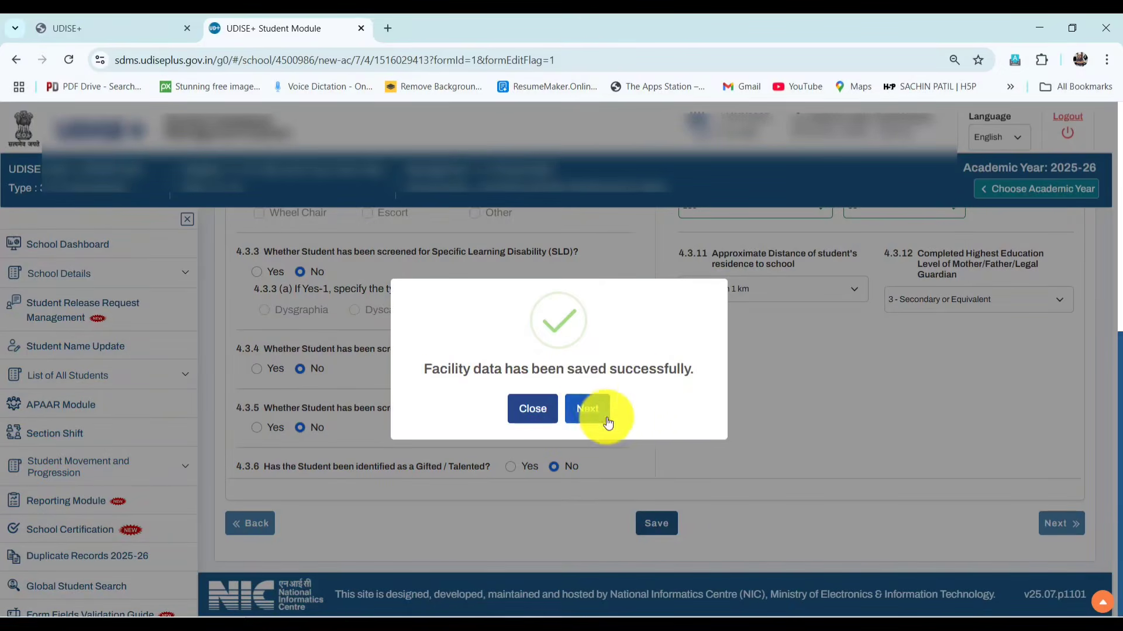
Step: Continue to the Profile Preview and review the student's general, enrolment and facility details from start to finish
left_click(587, 410)
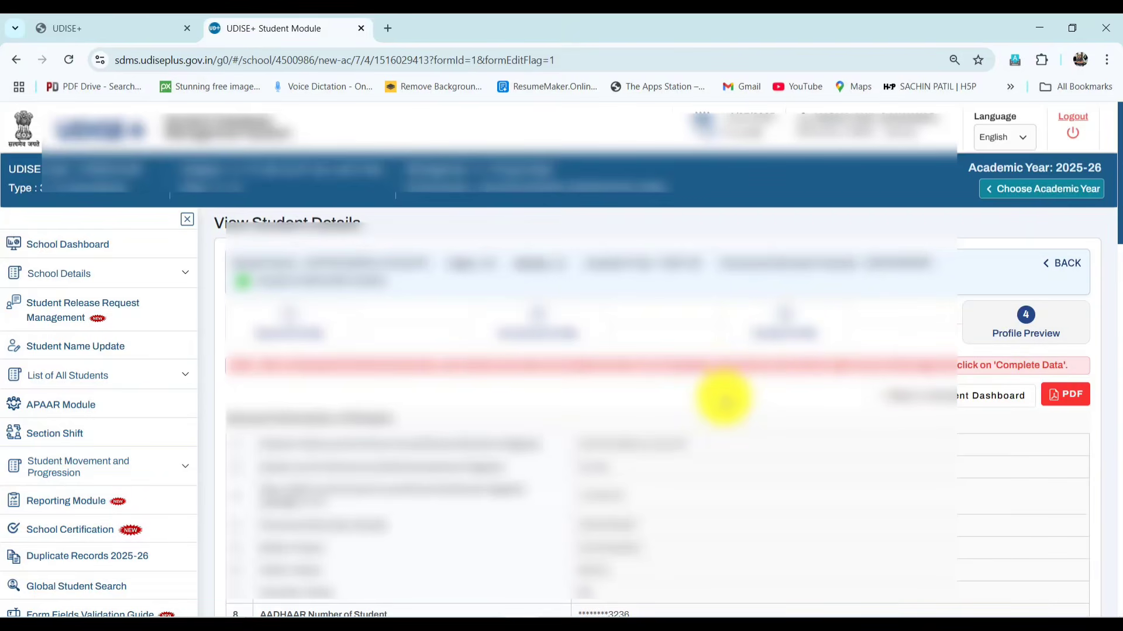
scroll(724, 400, "down", 6)
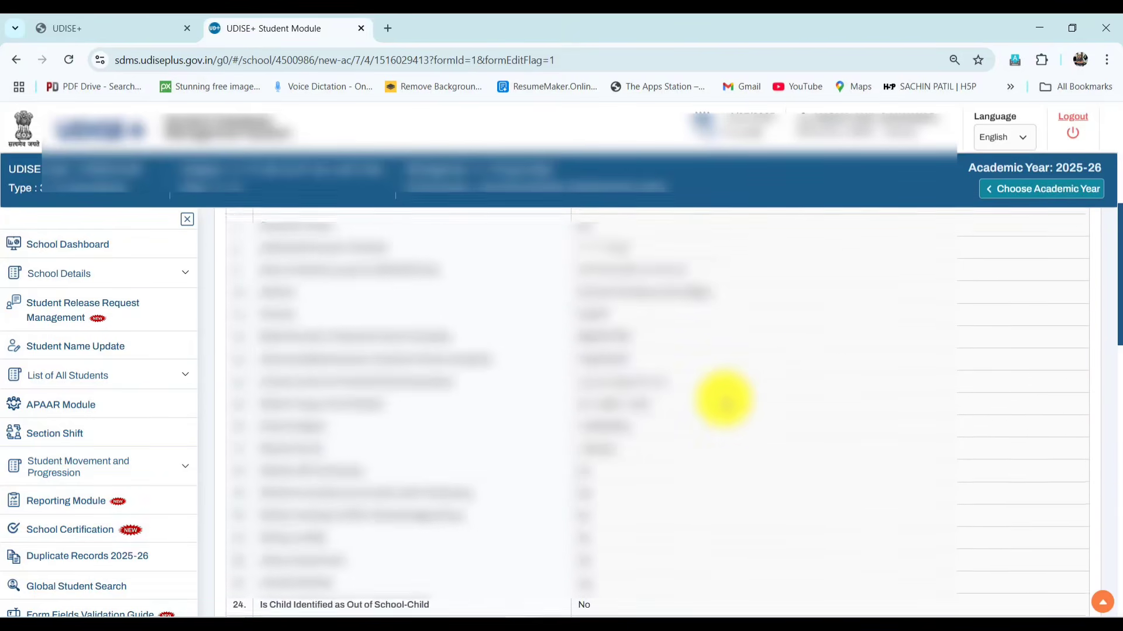
scroll(724, 399, "down", 10)
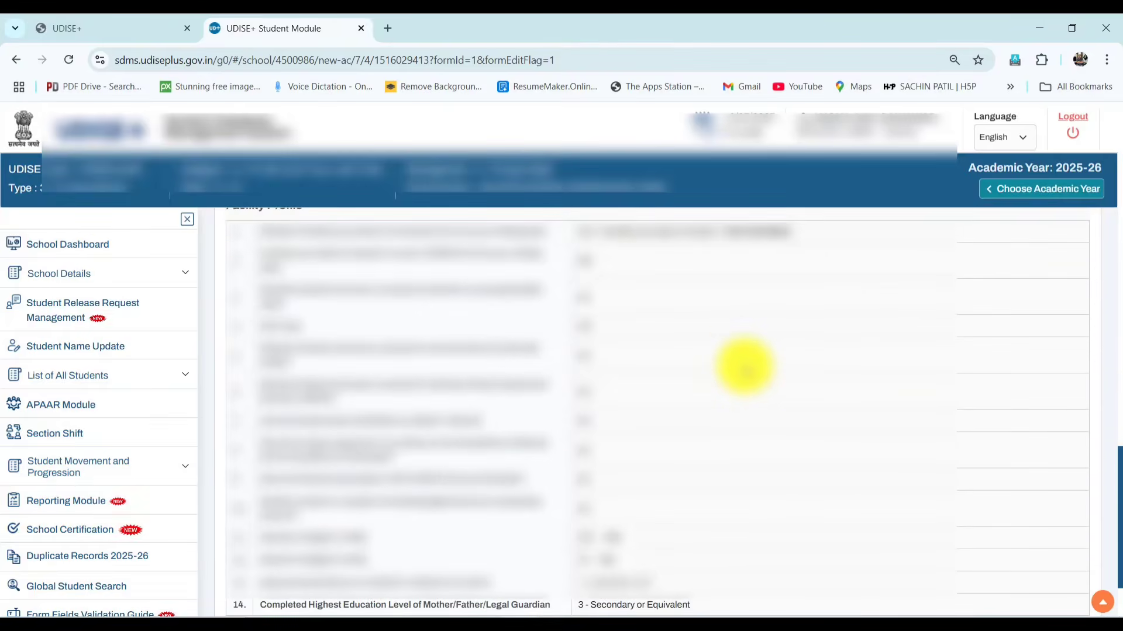
scroll(744, 367, "down", 3)
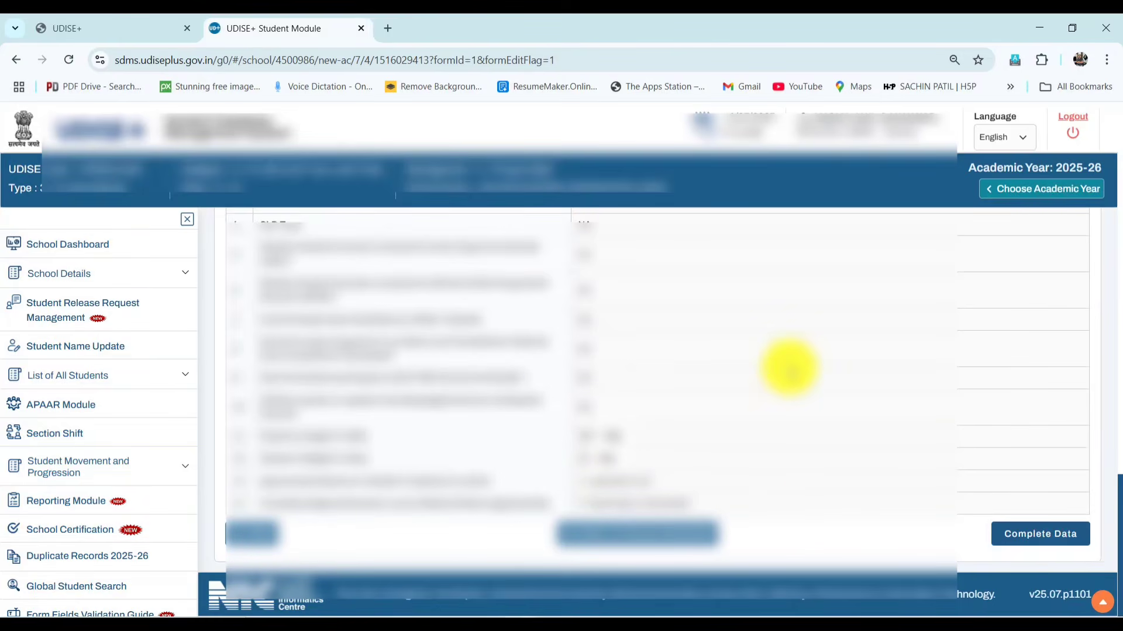
scroll(791, 367, "up", 8)
scroll(789, 360, "down", 8)
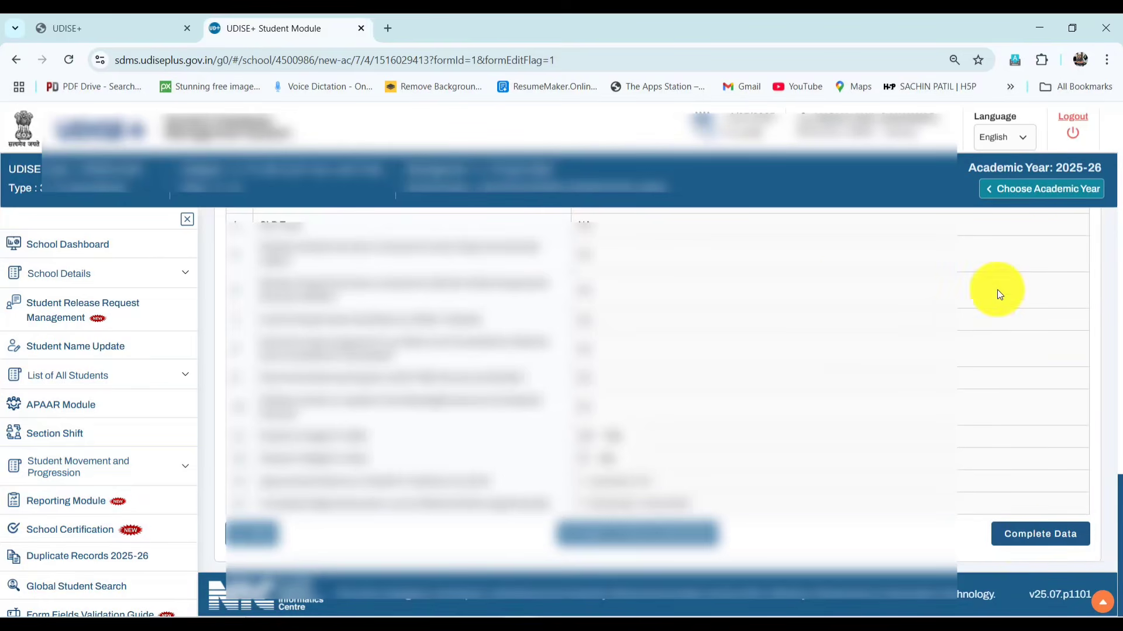
scroll(854, 290, "up", 5)
scroll(854, 291, "up", 10)
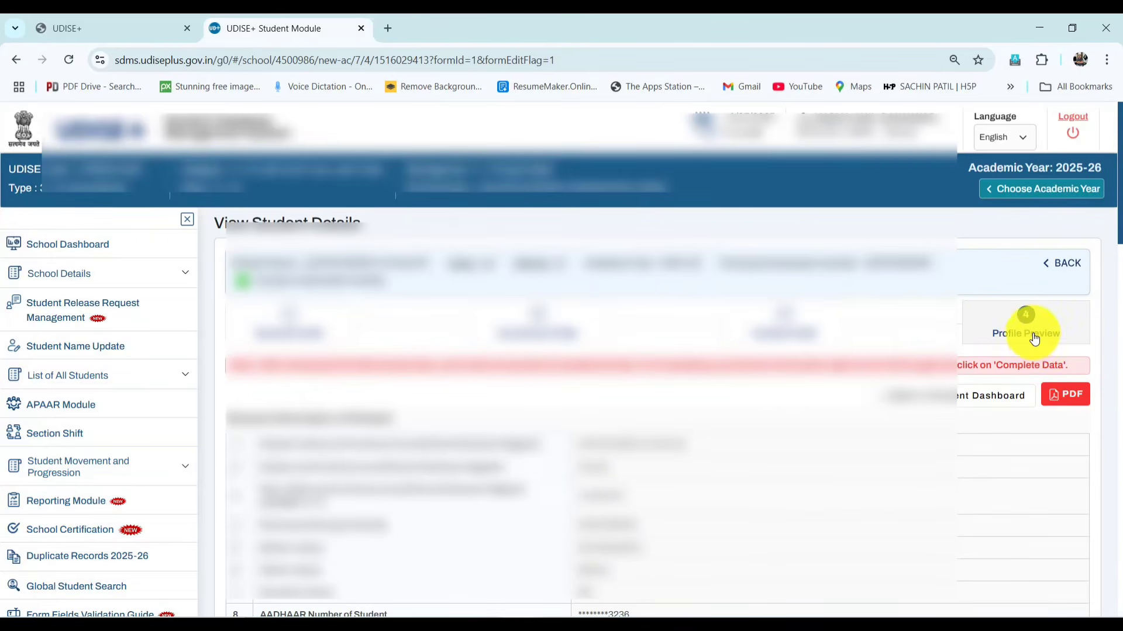
scroll(1031, 329, "down", 10)
scroll(1029, 325, "down", 5)
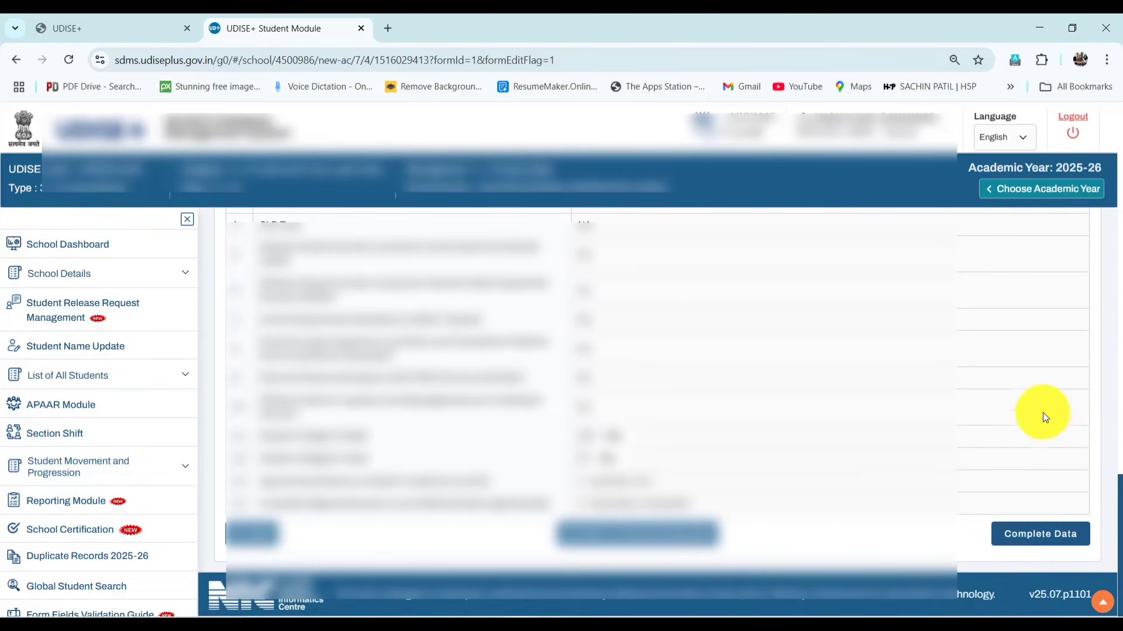
Step: Mark the student's data as complete and confirm, staying on this student instead of moving to the next one
left_click(1047, 547)
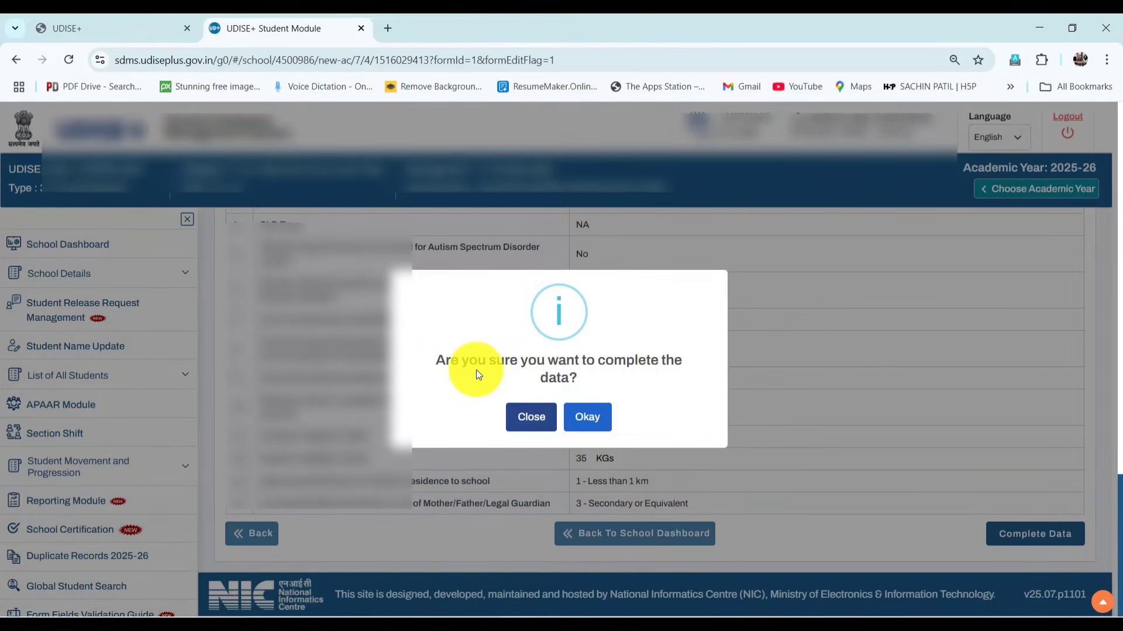
left_click(579, 416)
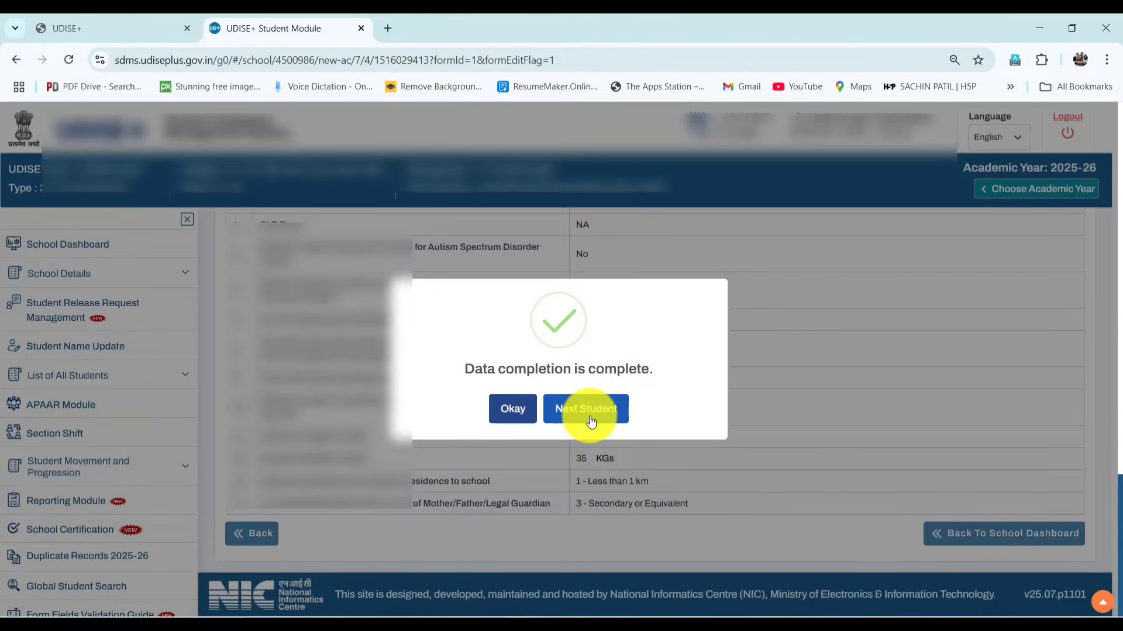
left_click(506, 409)
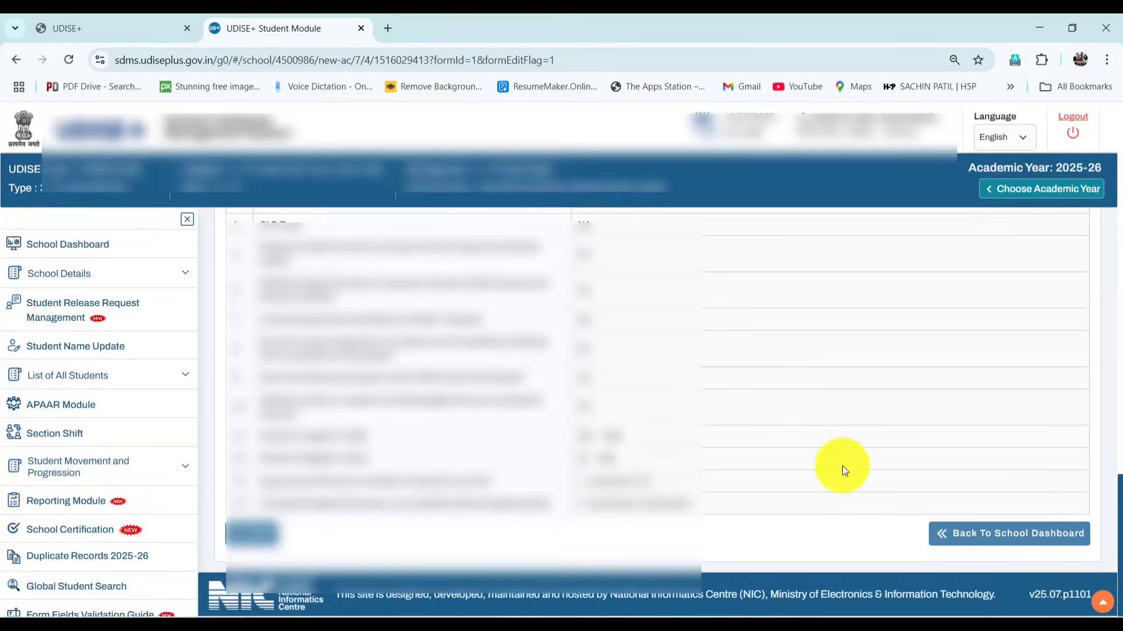
Step: Return to the School Dashboard and open the Class VII Section D student list to check the students' entry statuses
left_click(1046, 542)
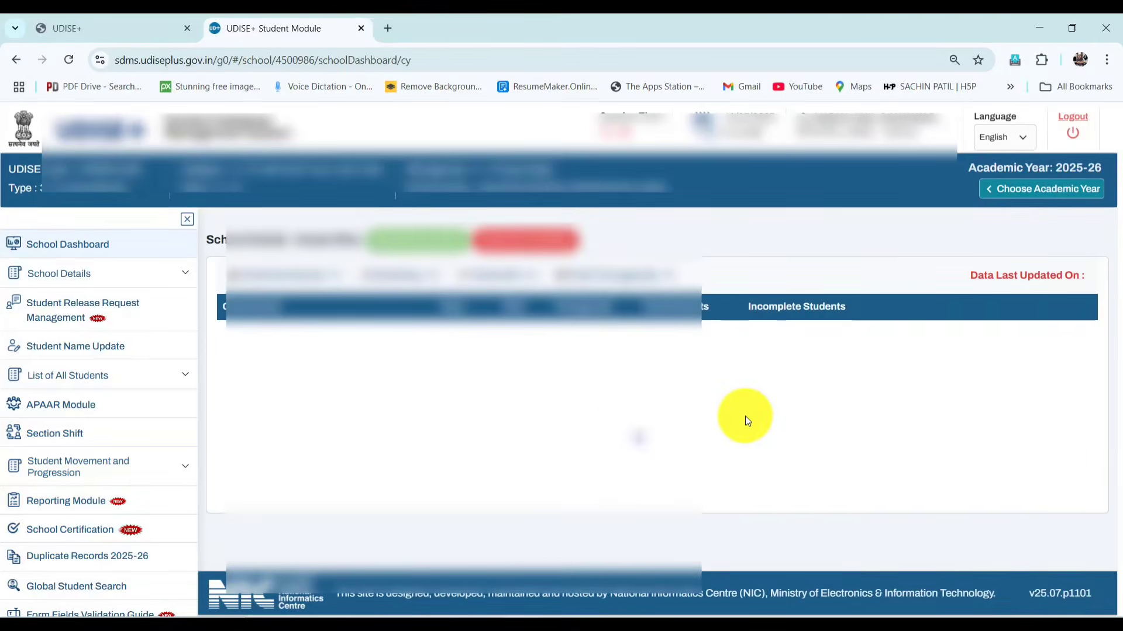
scroll(805, 421, "down", 1)
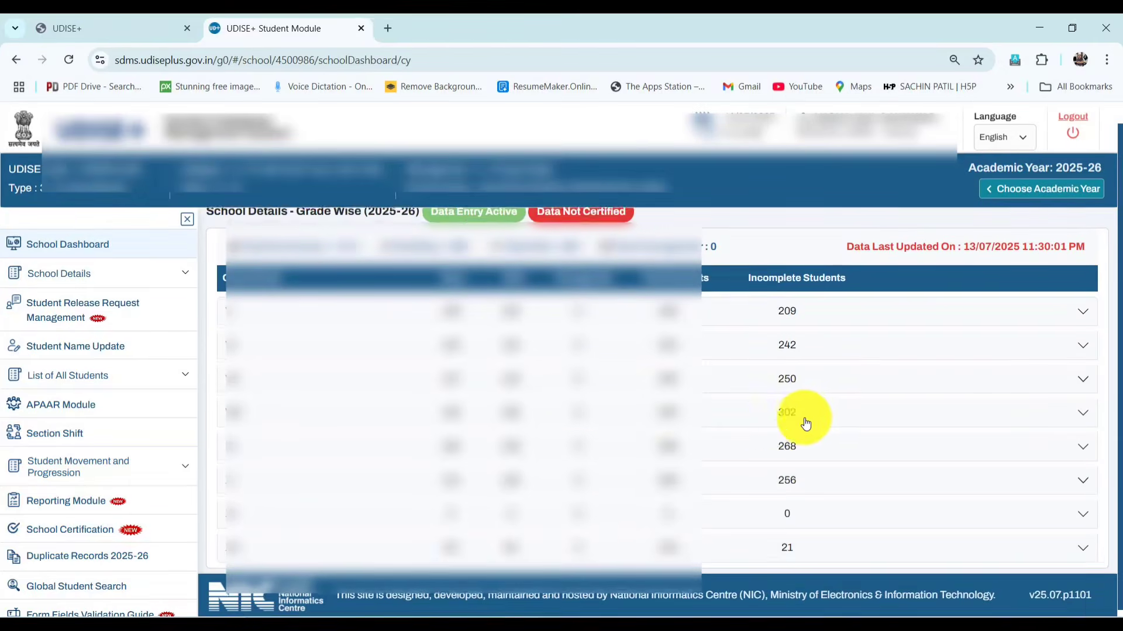
left_click(960, 381)
scroll(944, 440, "down", 3)
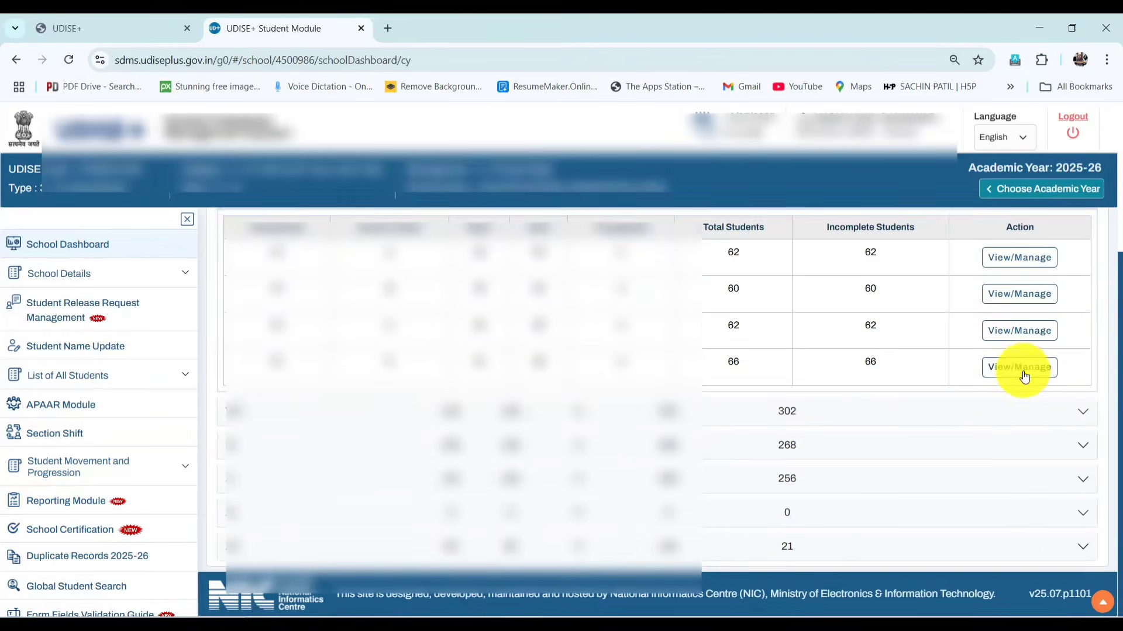
left_click(1024, 370)
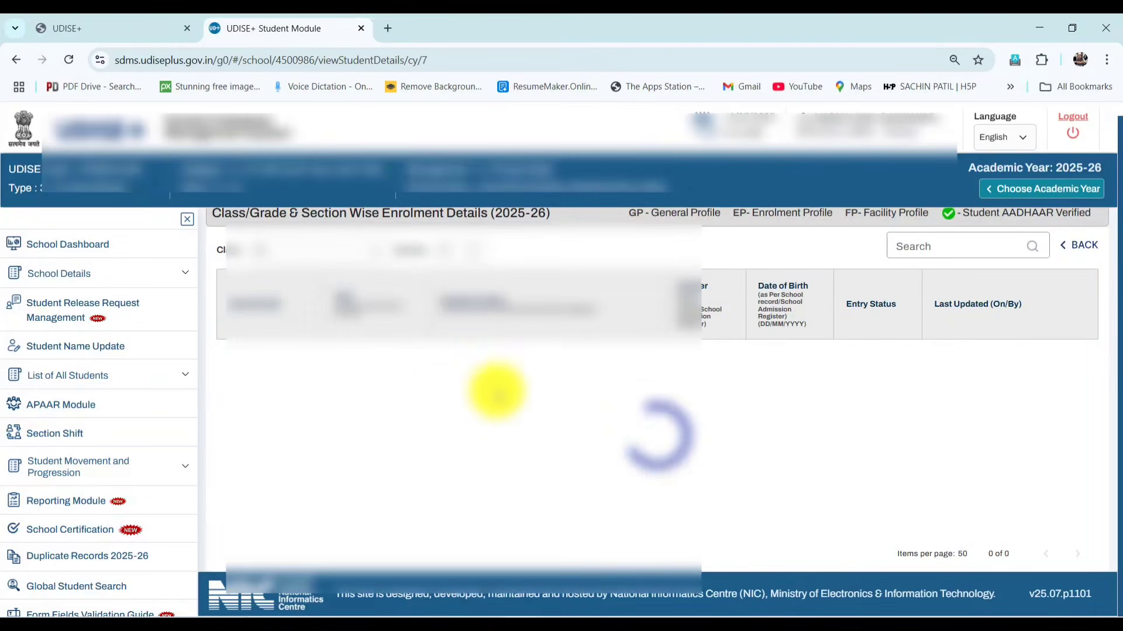
scroll(752, 358, "up", 3)
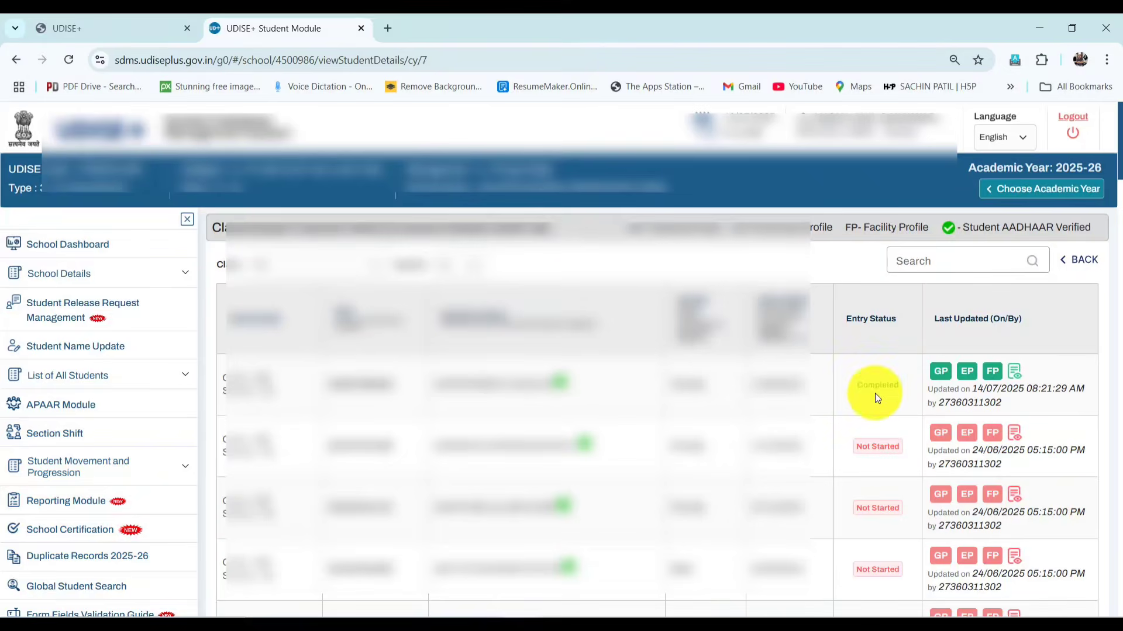
scroll(882, 511, "down", 3)
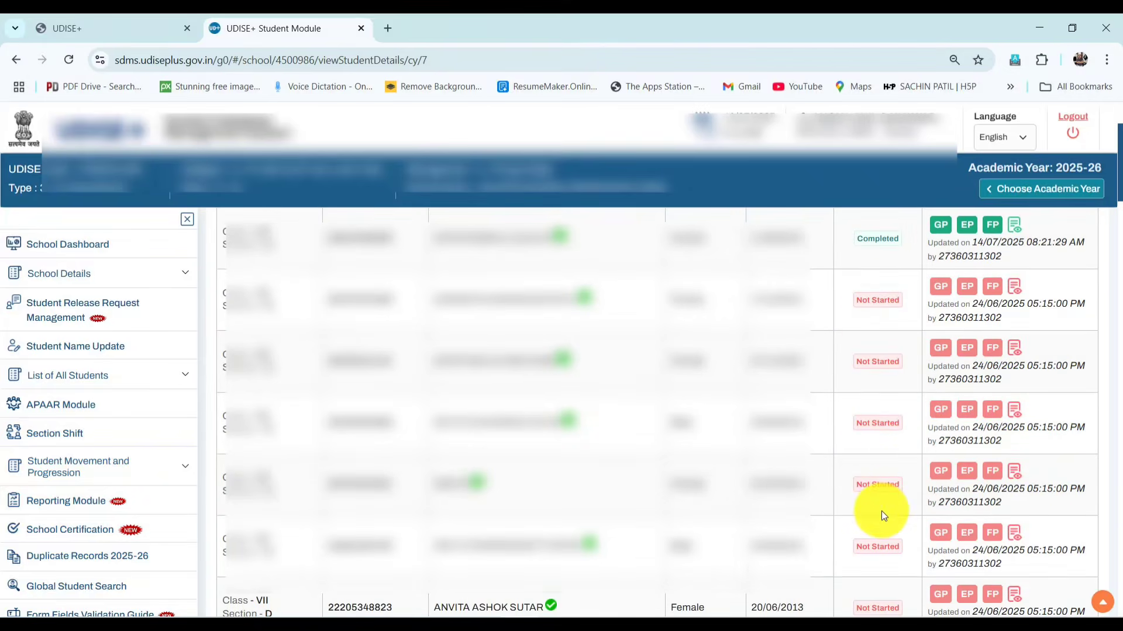
scroll(892, 437, "down", 2)
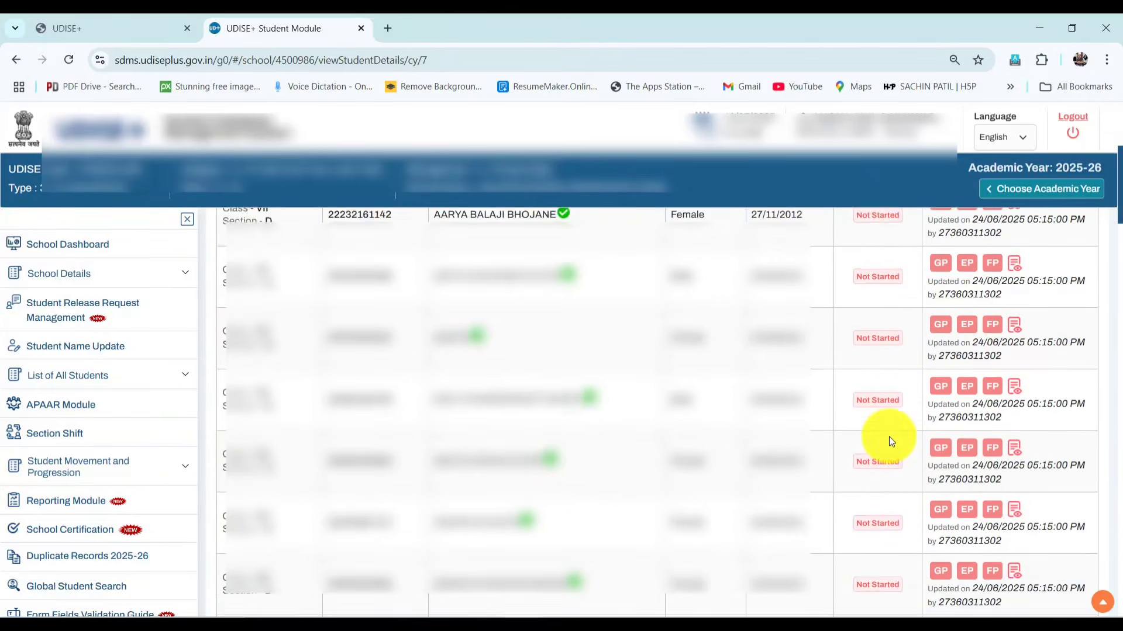
scroll(893, 436, "up", 5)
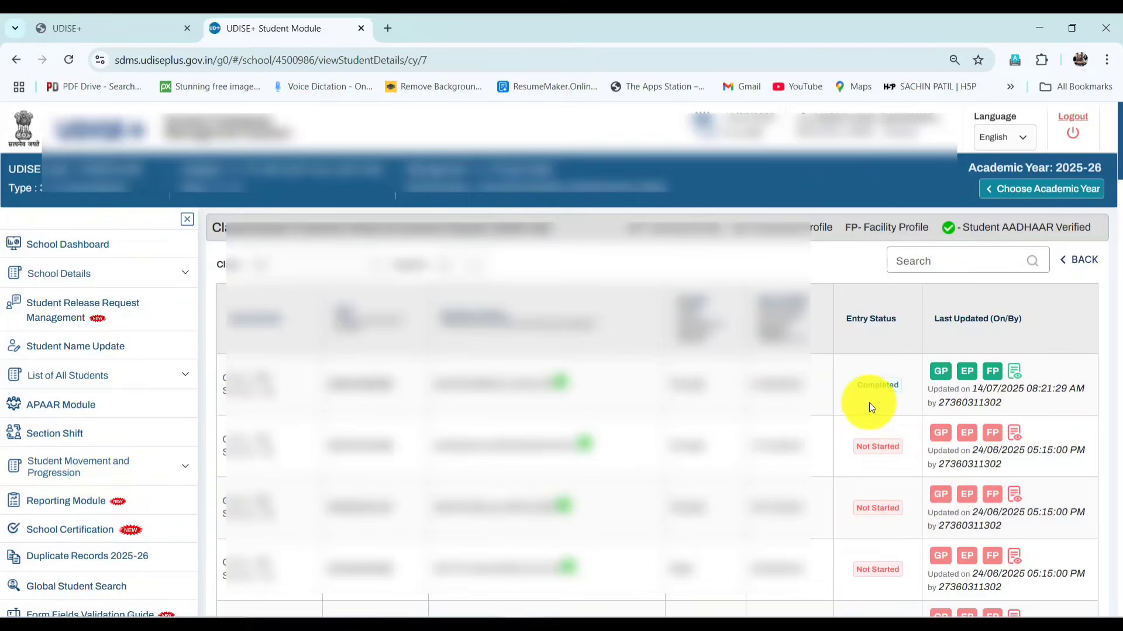